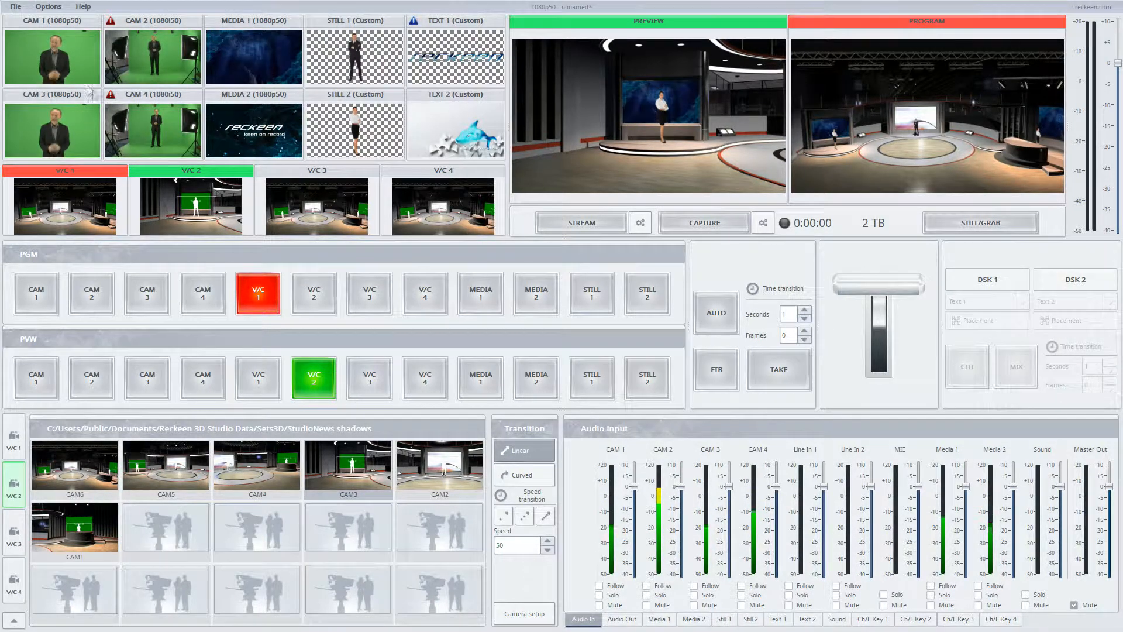
# Open the configuration's trigger settings and switch the Key F1 trigger to Advanced mode.
pyautogui.click(55, 8)
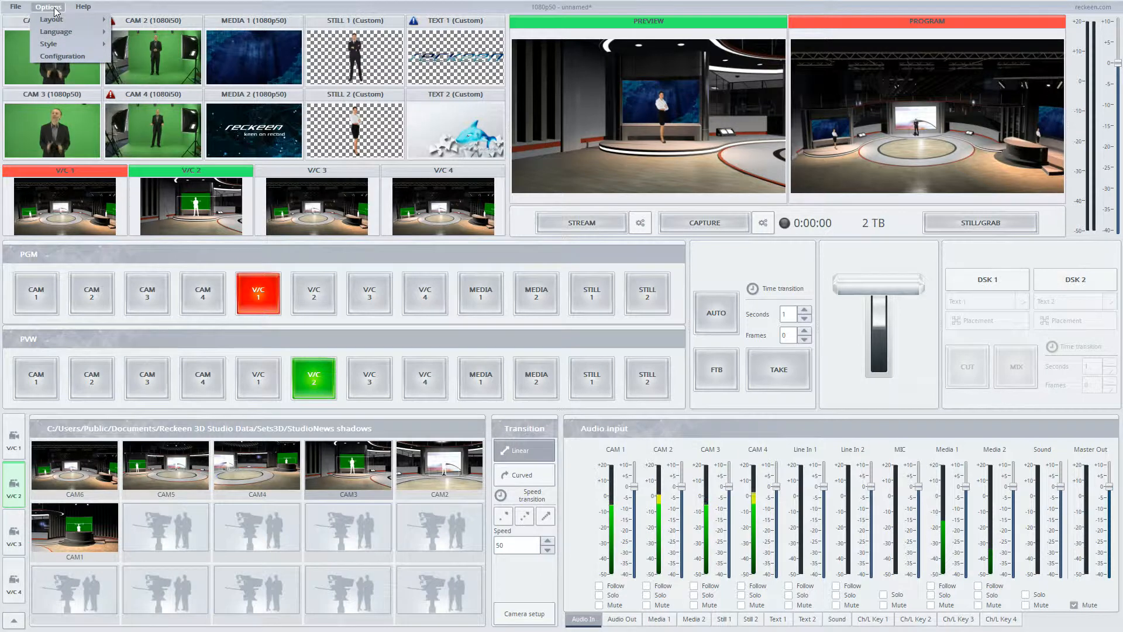
pyautogui.click(62, 56)
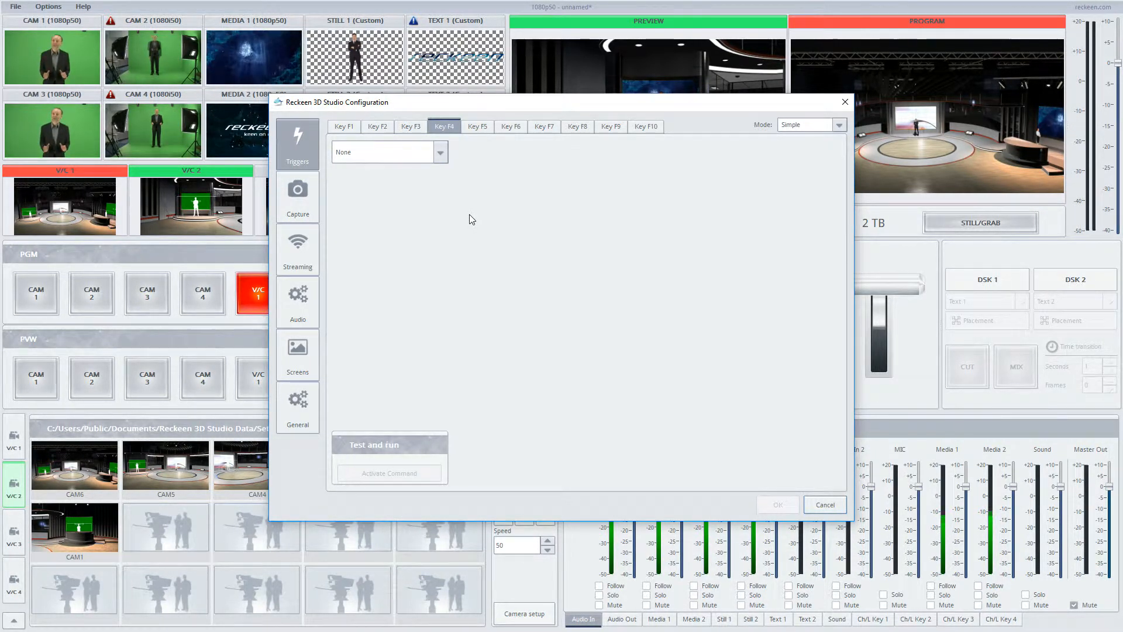
pyautogui.click(352, 131)
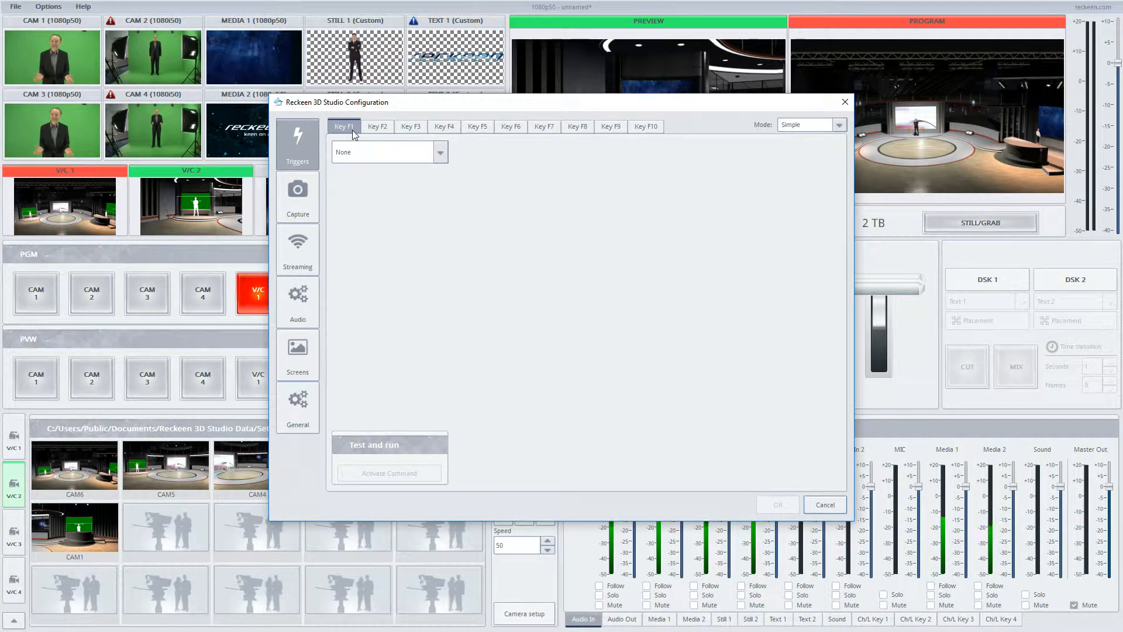
pyautogui.click(372, 129)
pyautogui.click(409, 129)
pyautogui.click(355, 130)
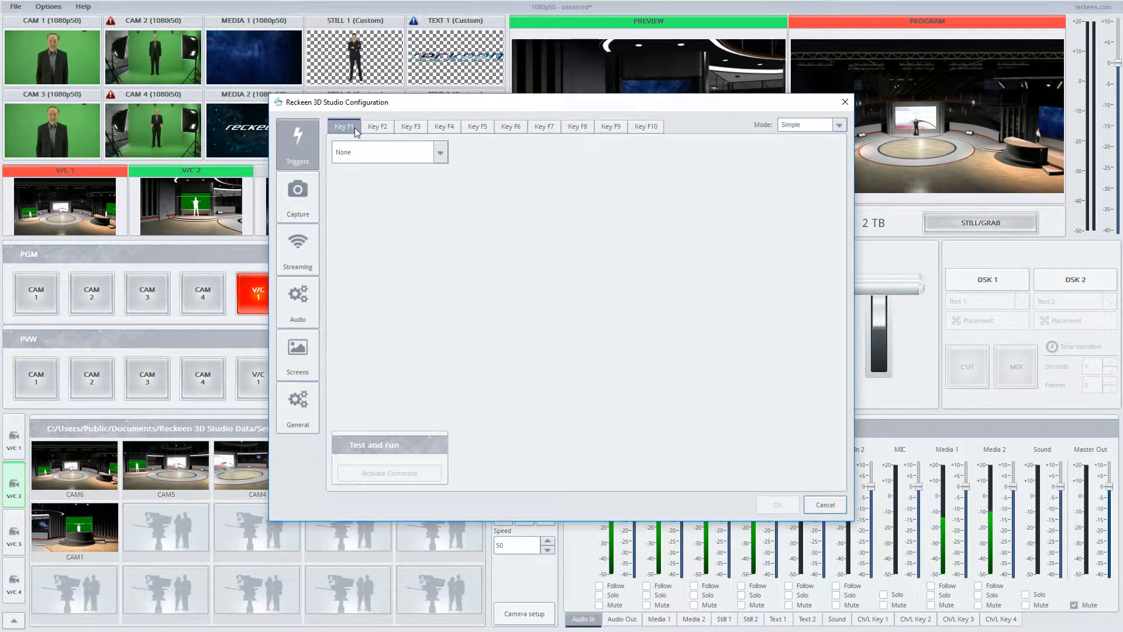
pyautogui.click(794, 126)
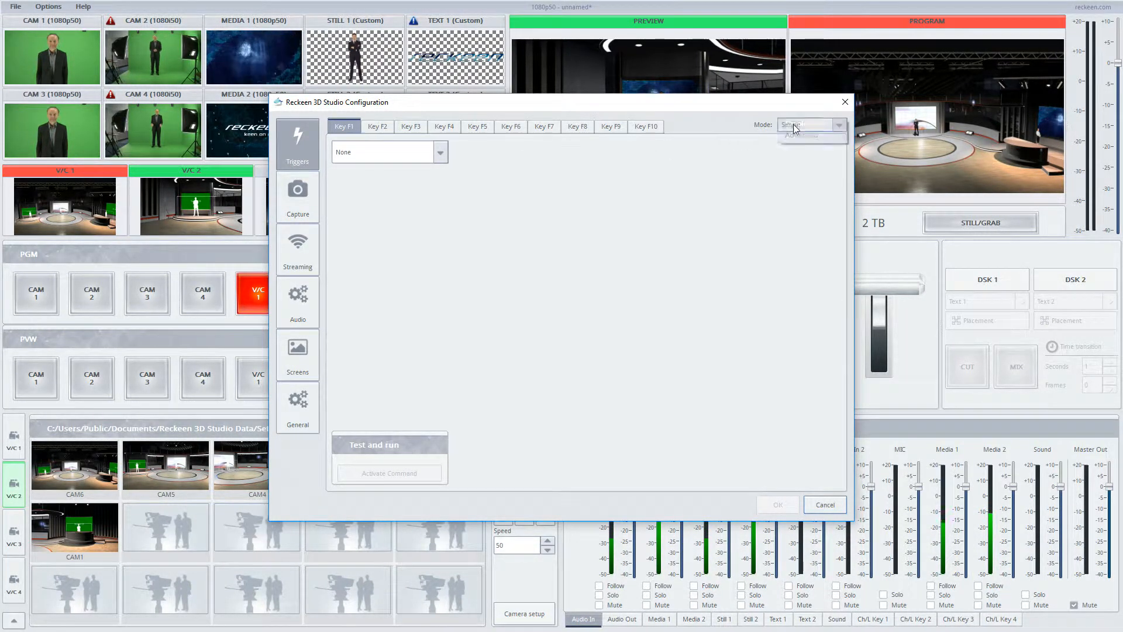
pyautogui.click(797, 137)
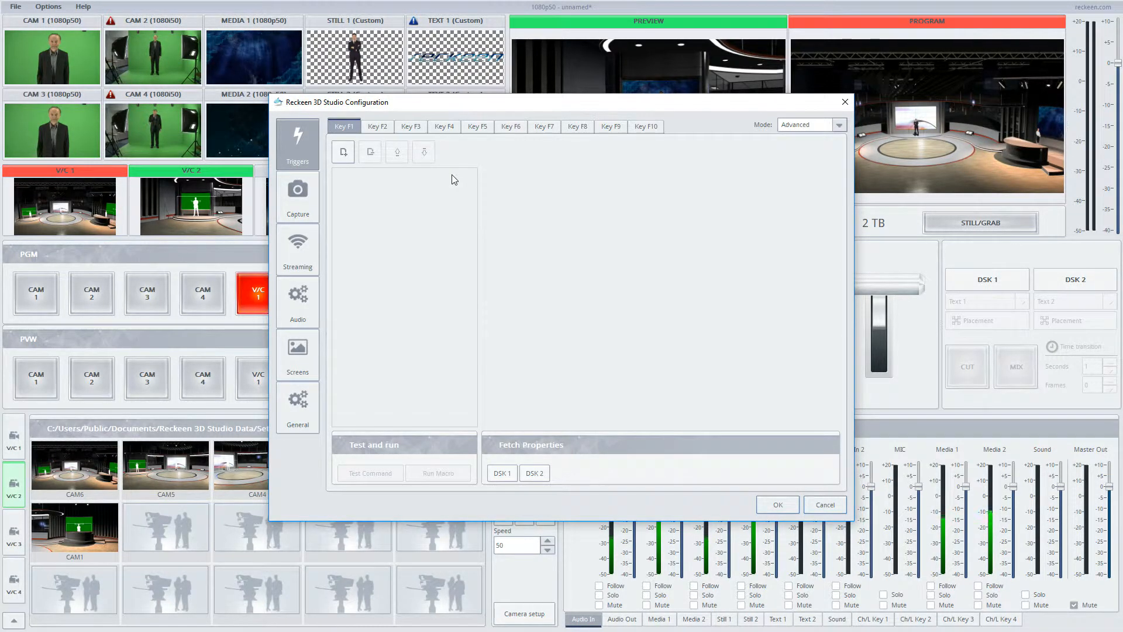
# Add an Audio Input: Mute command to Key F1 for Camera 1 with mute enabled, save it and run the F1 trigger.
pyautogui.click(347, 158)
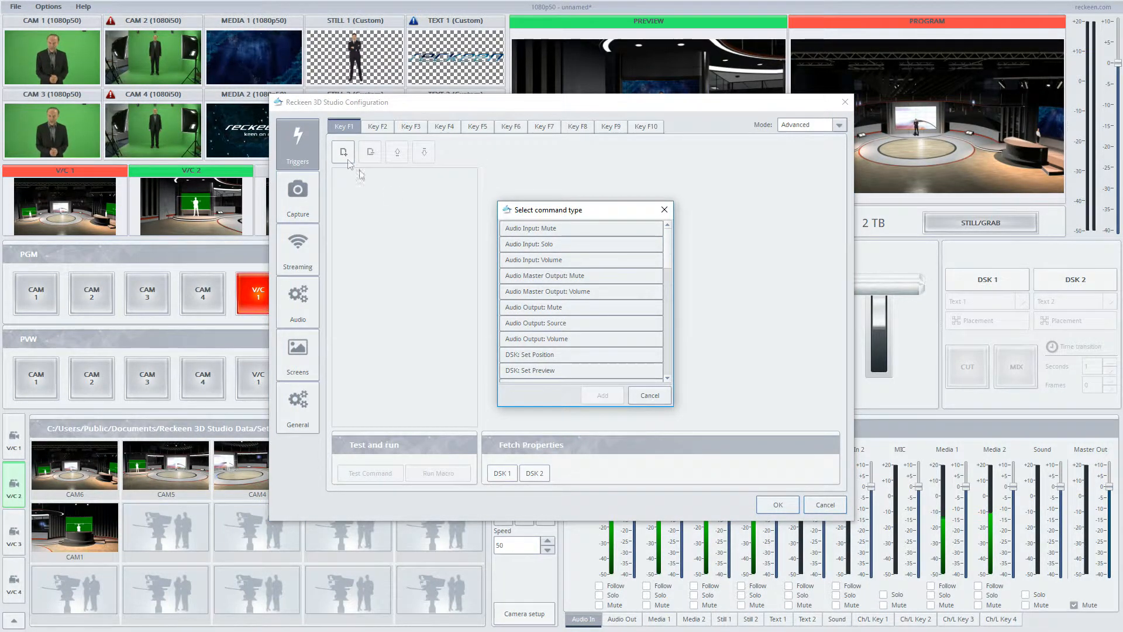
pyautogui.click(539, 228)
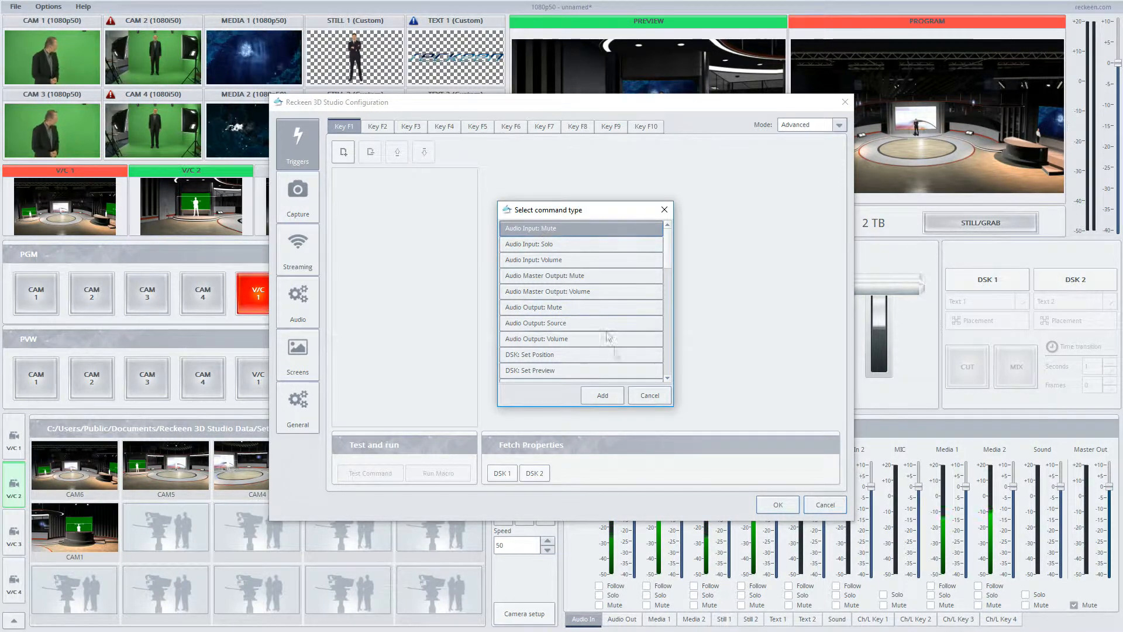
pyautogui.click(605, 394)
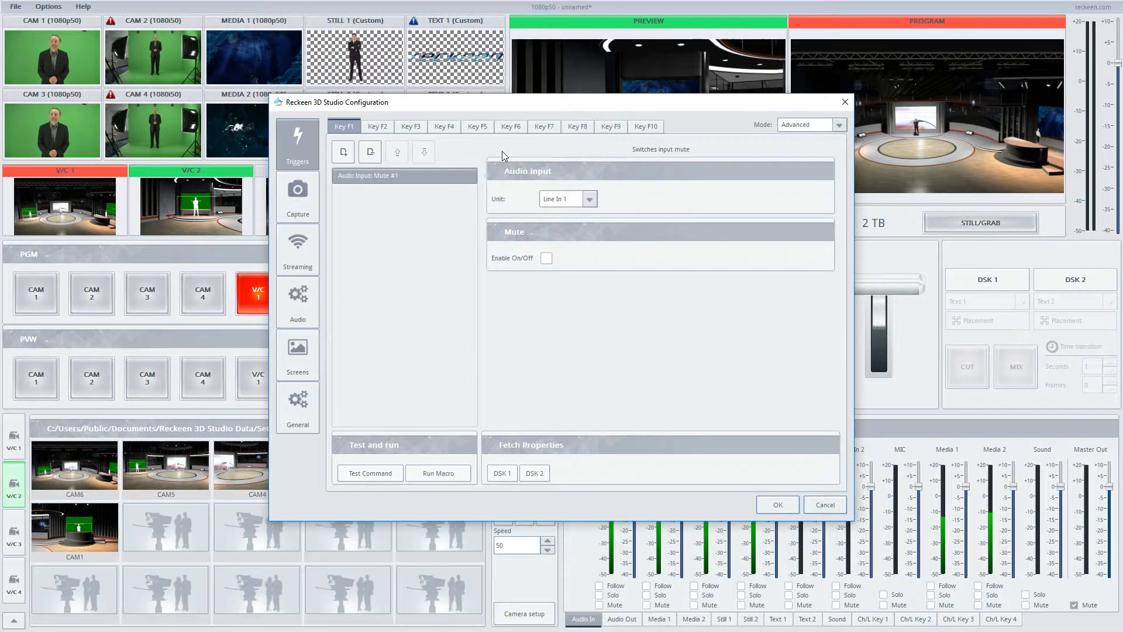
pyautogui.click(559, 200)
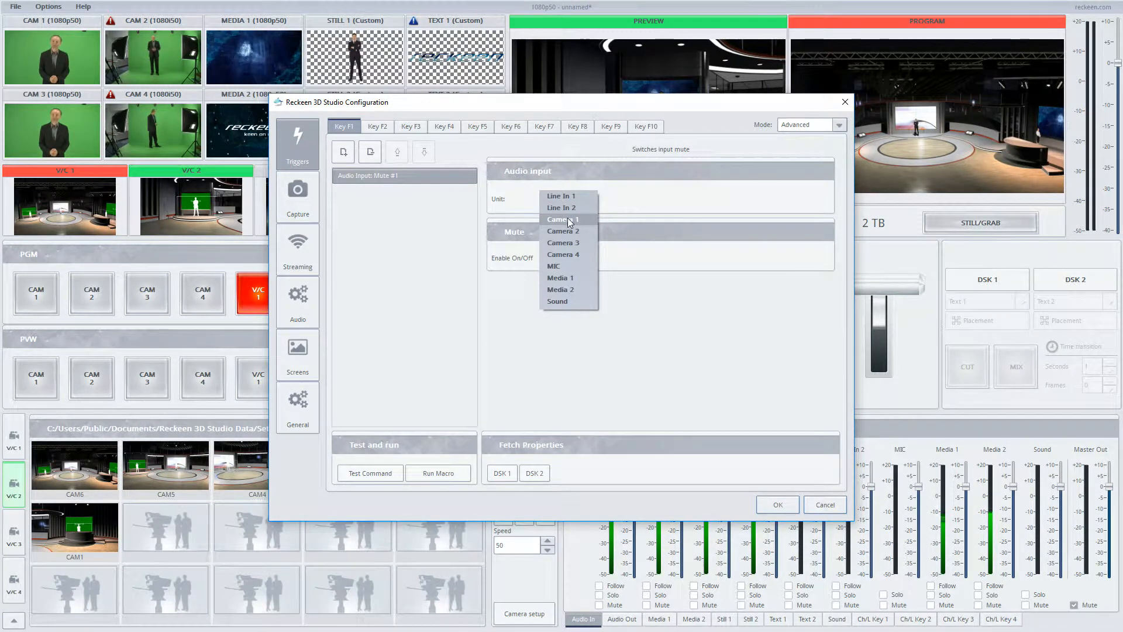
pyautogui.click(569, 220)
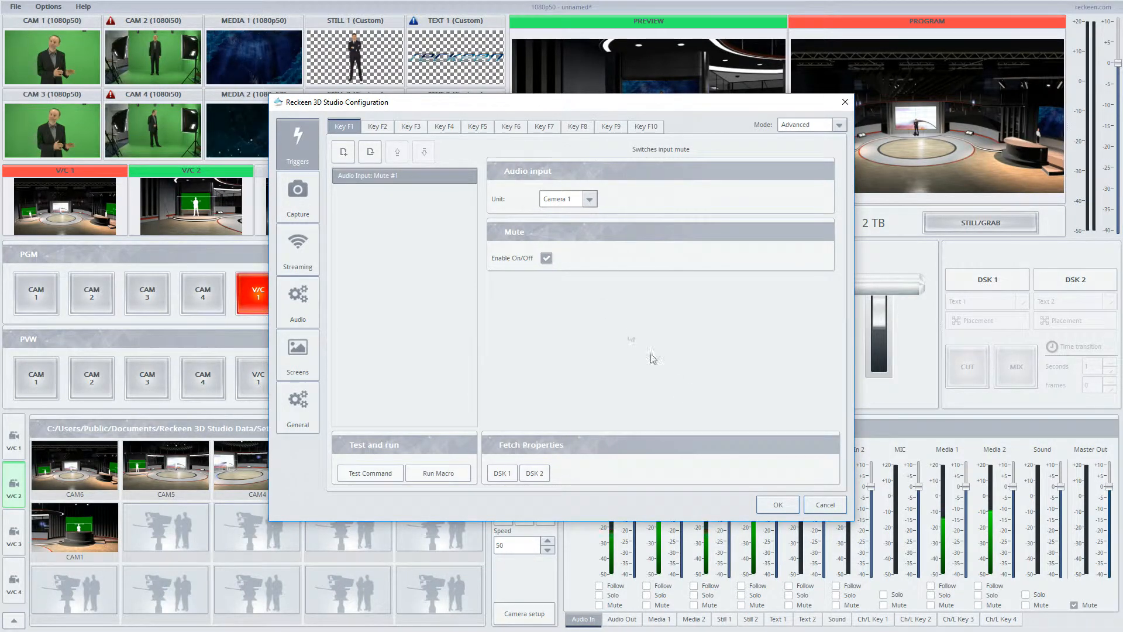
pyautogui.click(772, 506)
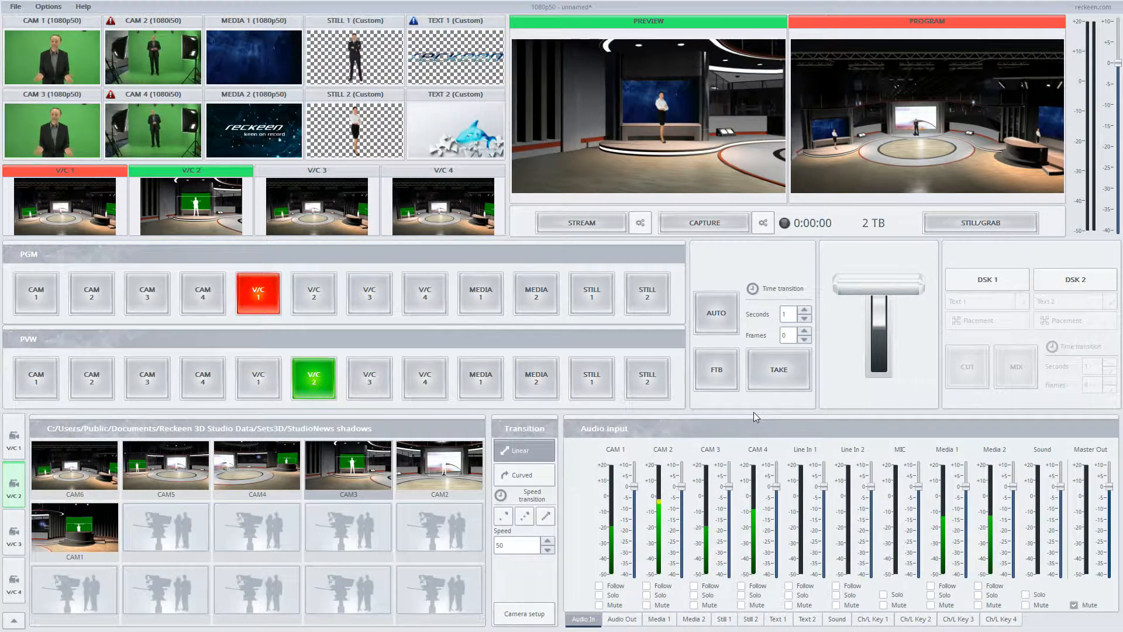
pyautogui.press('m')
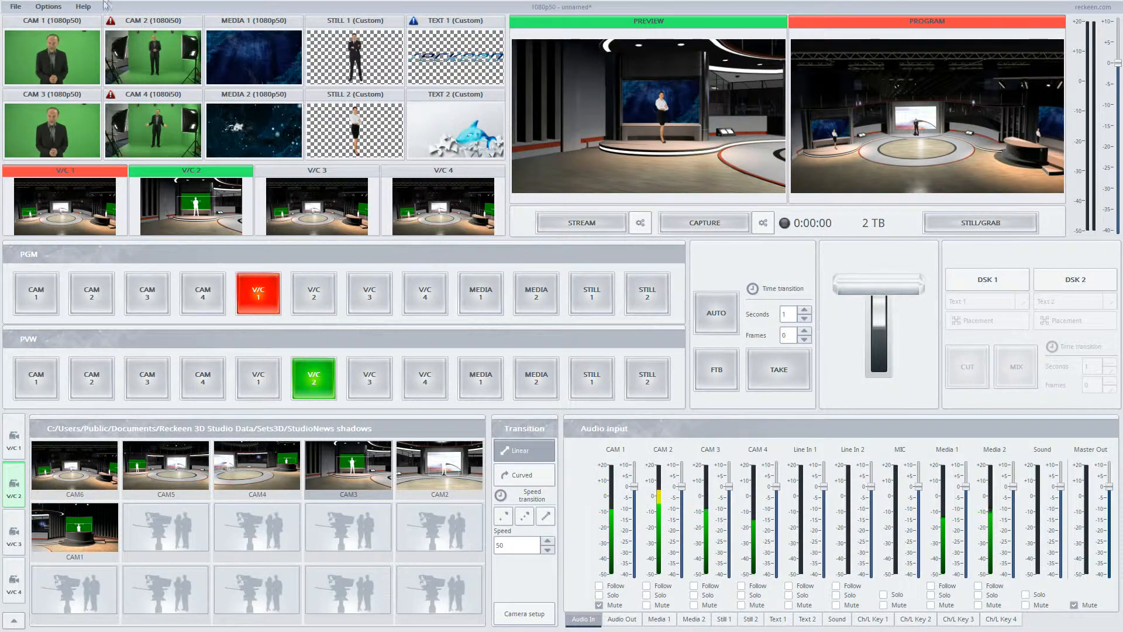
# Reopen the trigger configuration and add a second Audio Input: Mute command to Key F1 for Camera 2 with mute enabled.
pyautogui.click(48, 6)
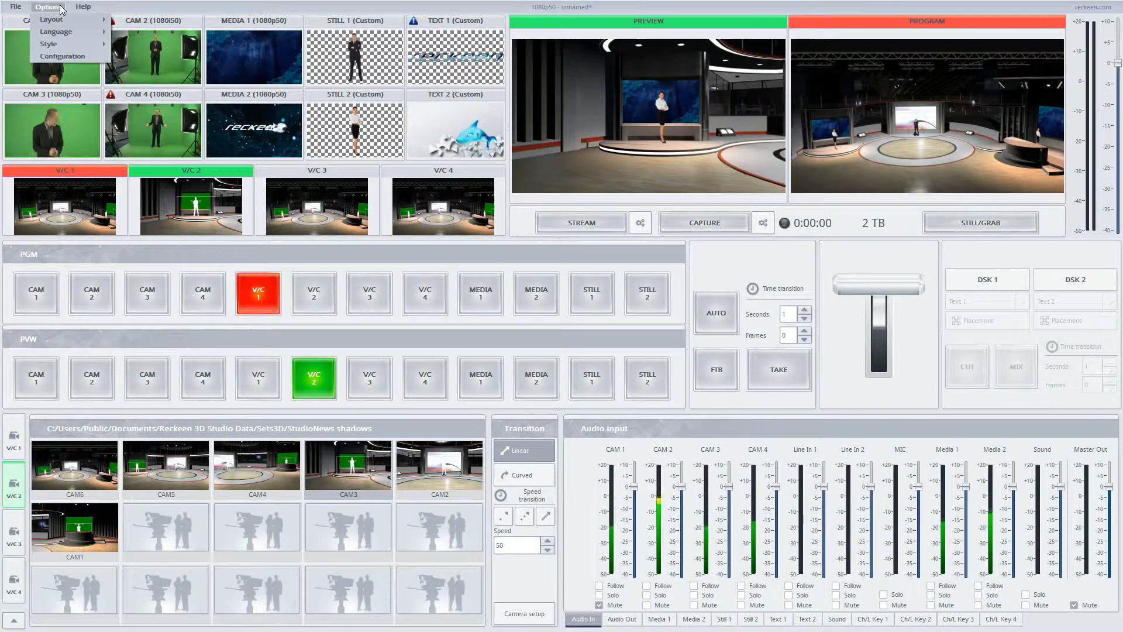
pyautogui.click(64, 56)
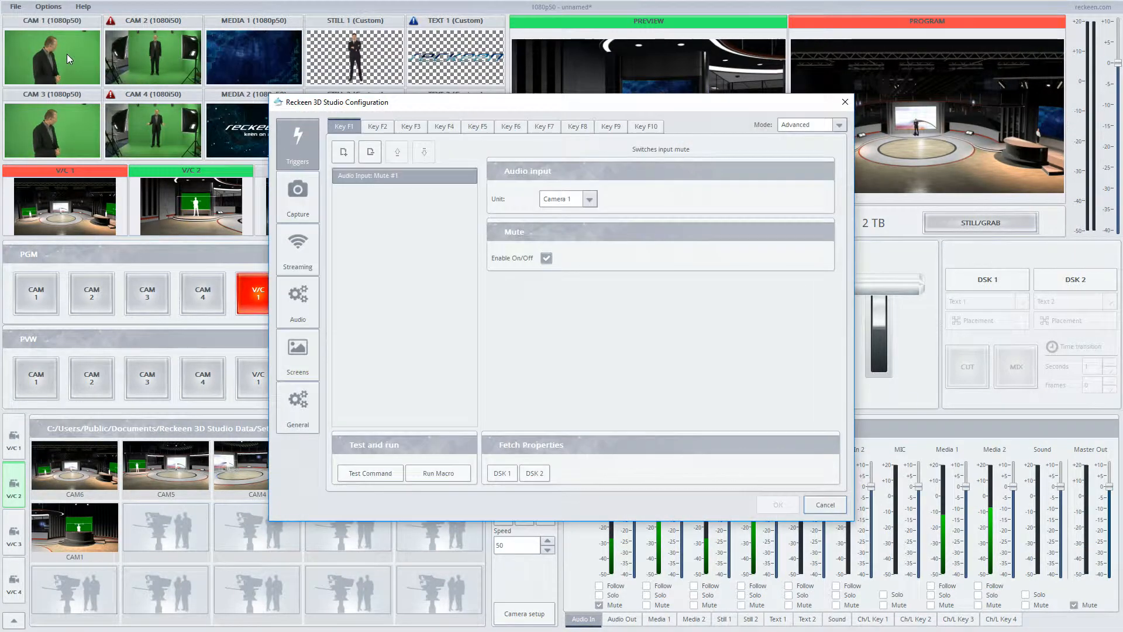
pyautogui.click(343, 154)
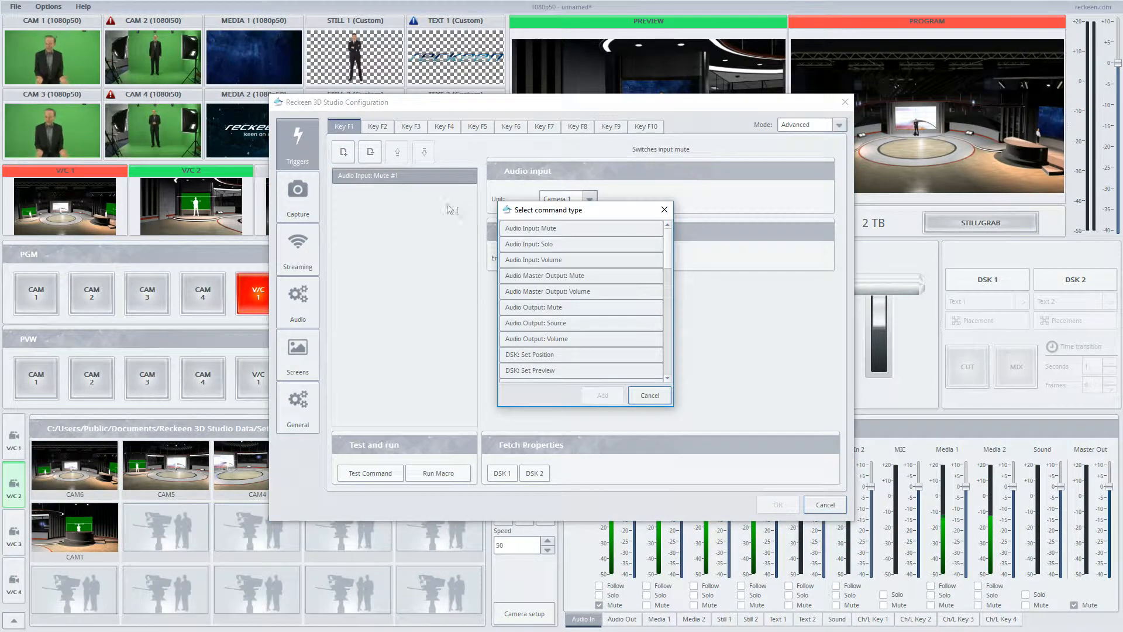
pyautogui.click(522, 228)
pyautogui.doubleClick(522, 227)
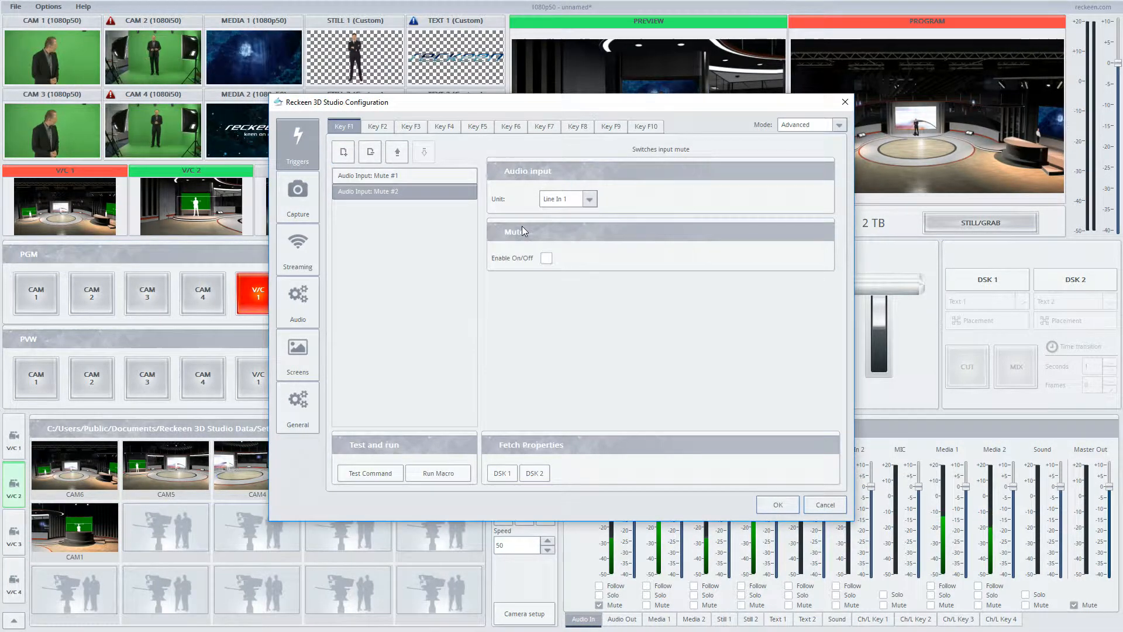
pyautogui.click(559, 199)
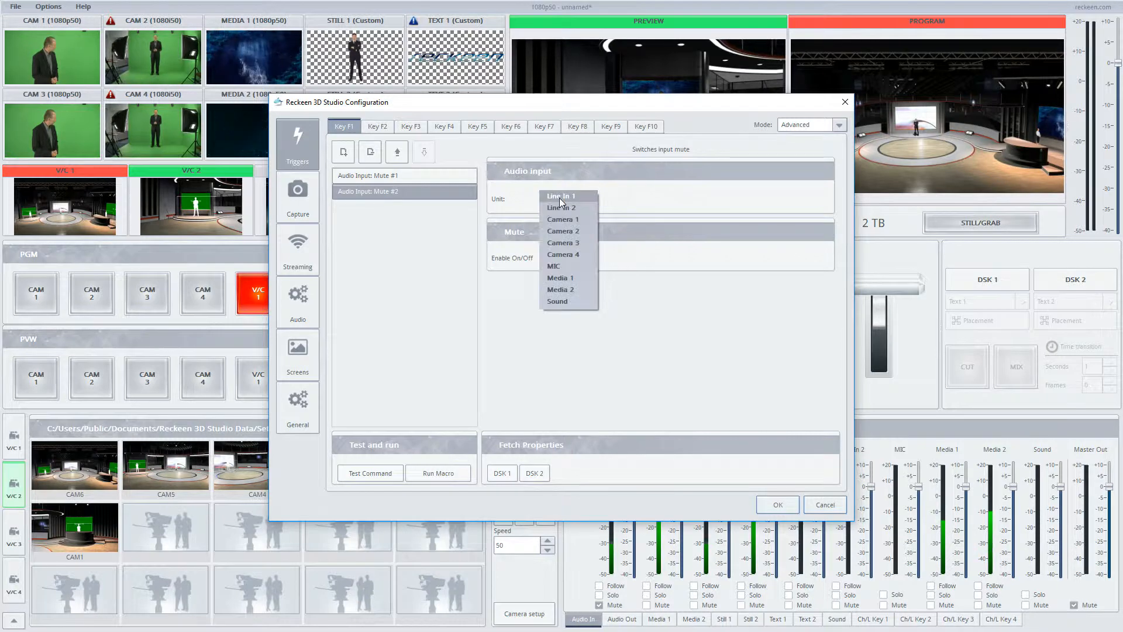
pyautogui.click(566, 232)
pyautogui.click(547, 259)
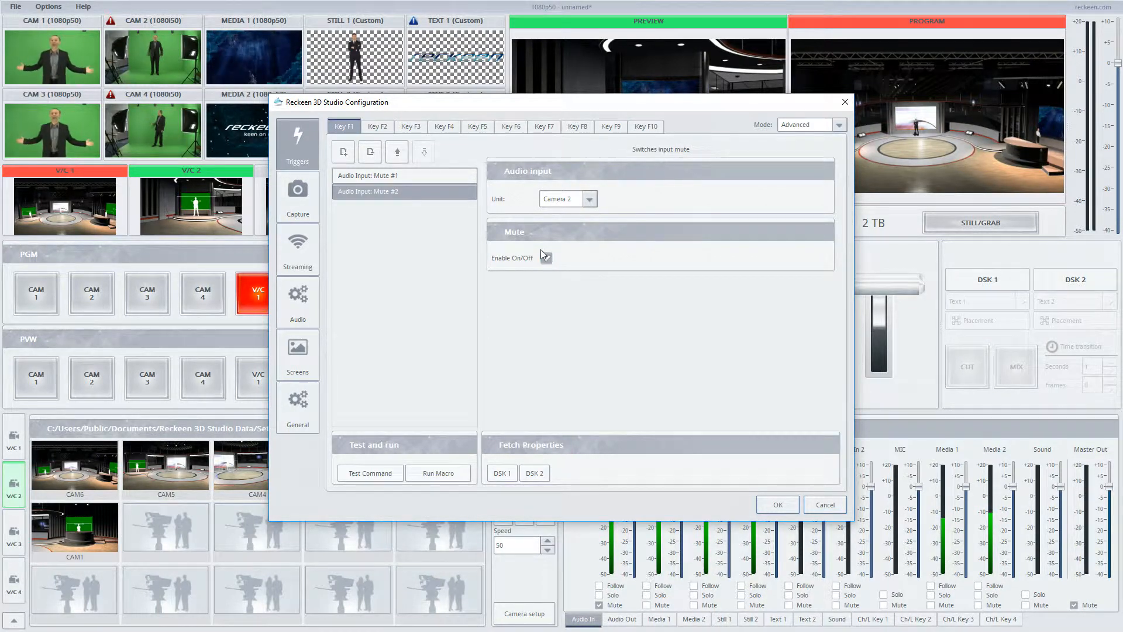
# Add a third Audio Input: Mute command to Key F1 for Camera 3 with mute enabled.
pyautogui.click(343, 152)
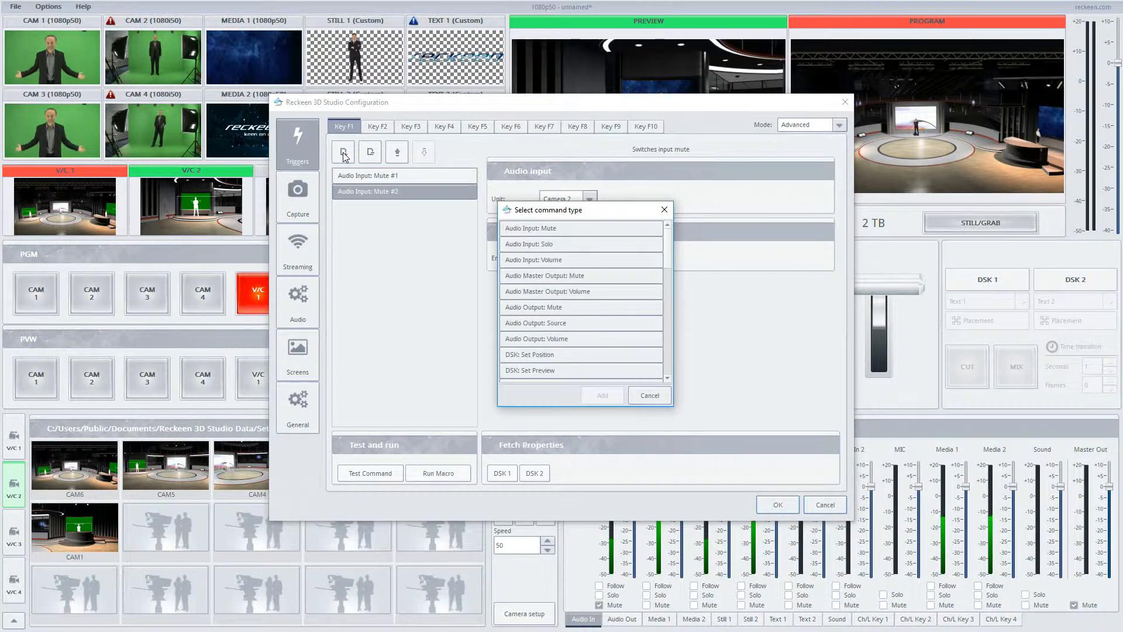
pyautogui.doubleClick(526, 228)
pyautogui.click(564, 199)
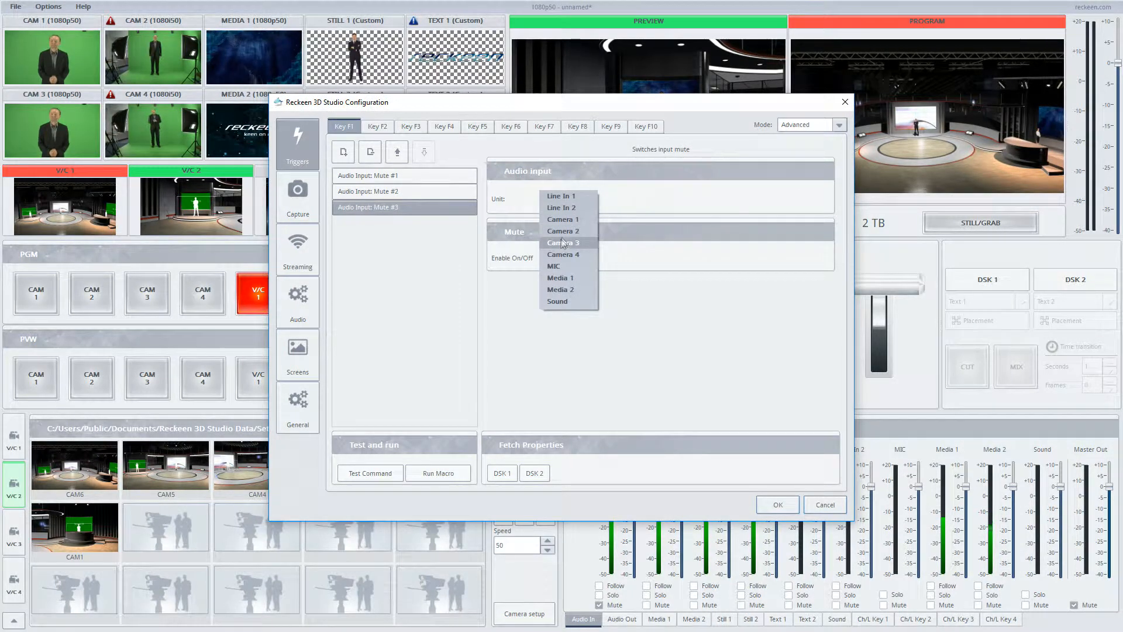
pyautogui.click(563, 243)
pyautogui.click(546, 258)
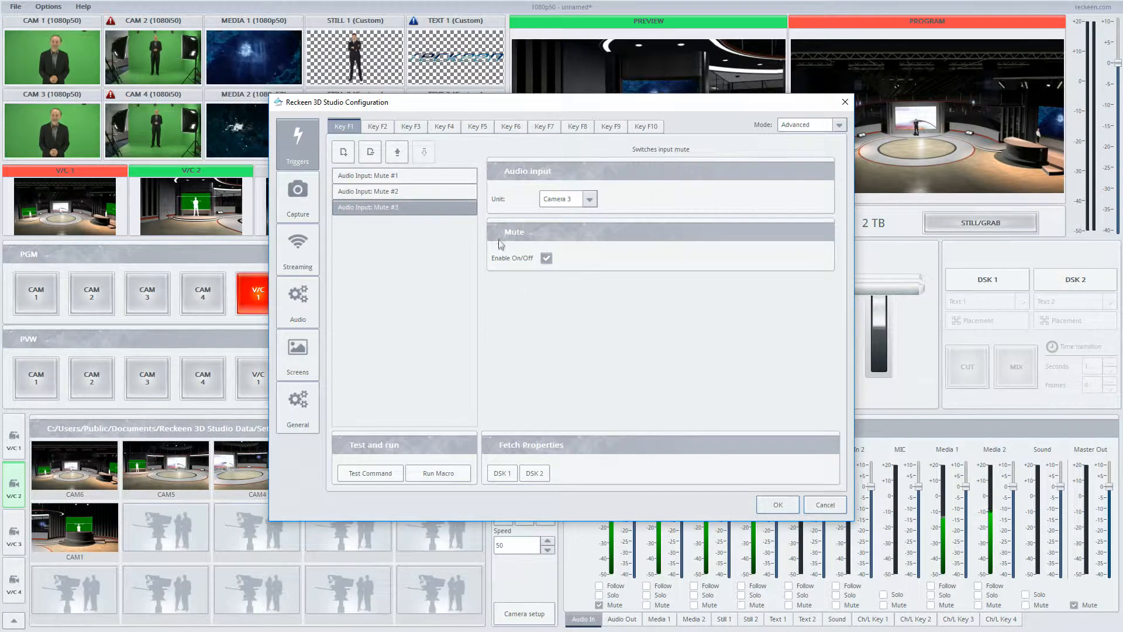
# Review the settings of the three Key F1 mute commands and save the configuration.
pyautogui.click(363, 176)
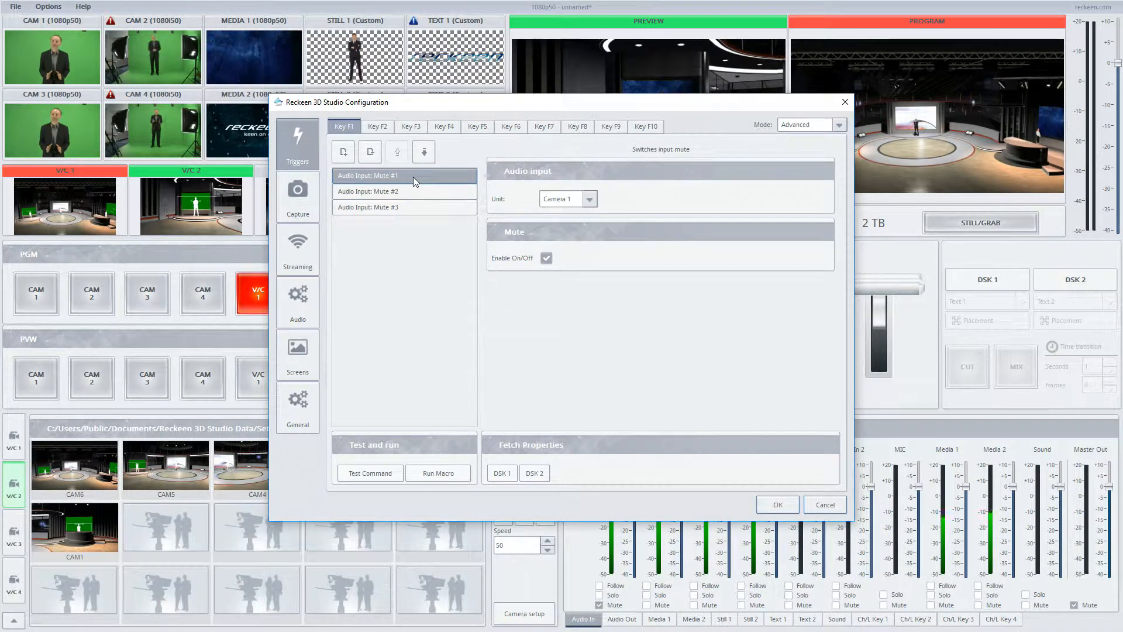
pyautogui.click(348, 191)
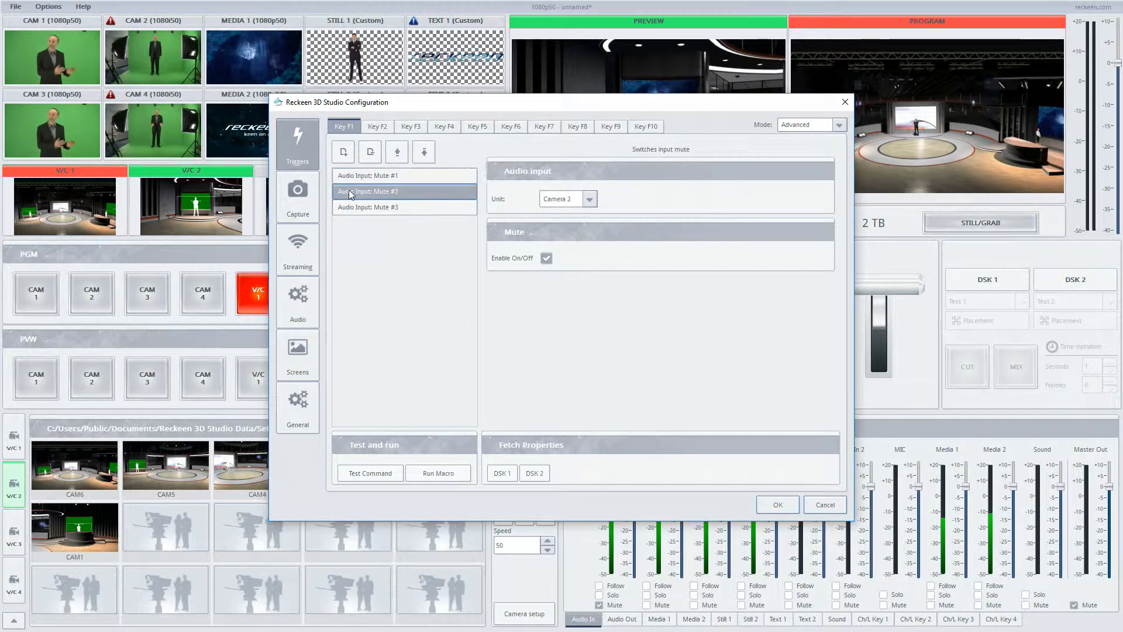
pyautogui.click(382, 206)
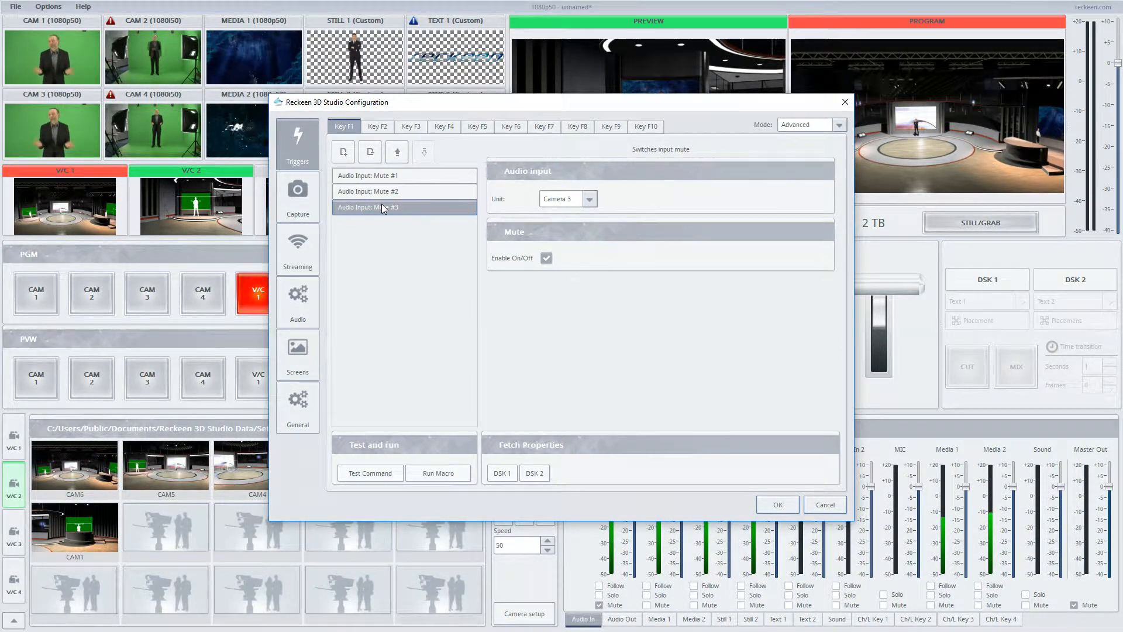
pyautogui.click(773, 506)
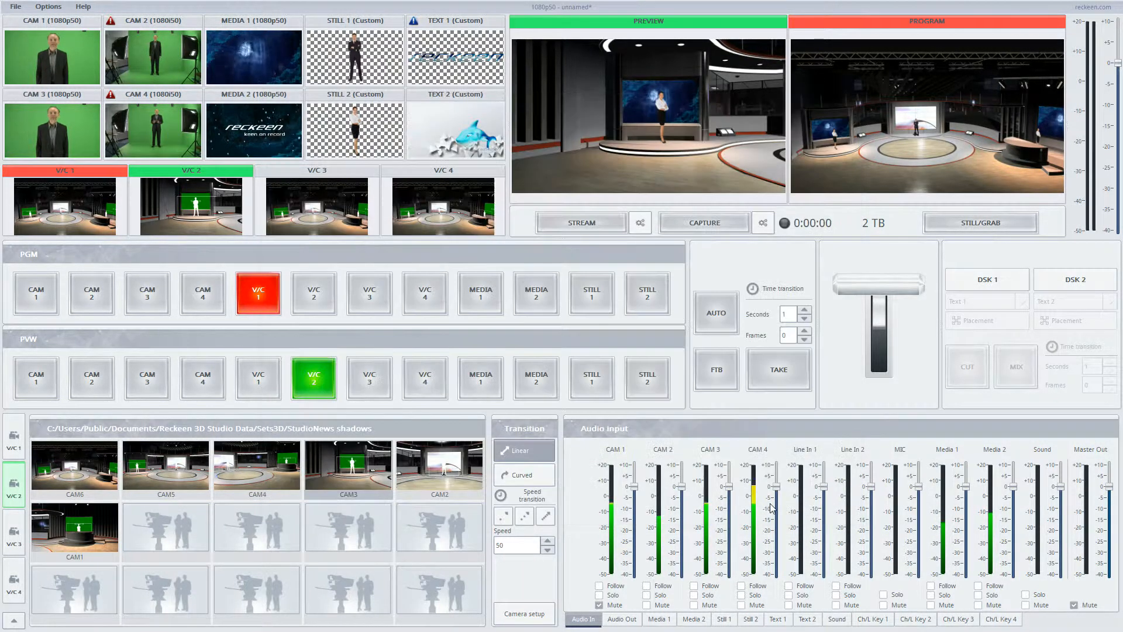
# Unmute the CAM 1 audio input and run the F1 trigger to mute CAM 1, CAM 2 and CAM 3 together.
pyautogui.click(613, 606)
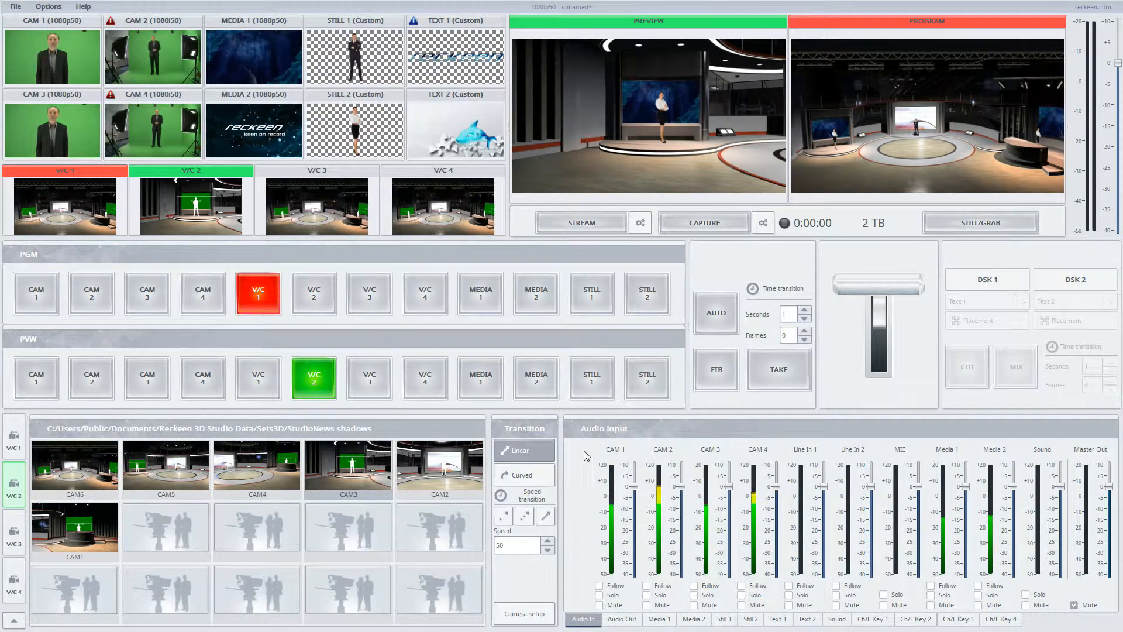
pyautogui.press('1')
pyautogui.press('2')
pyautogui.press('3')
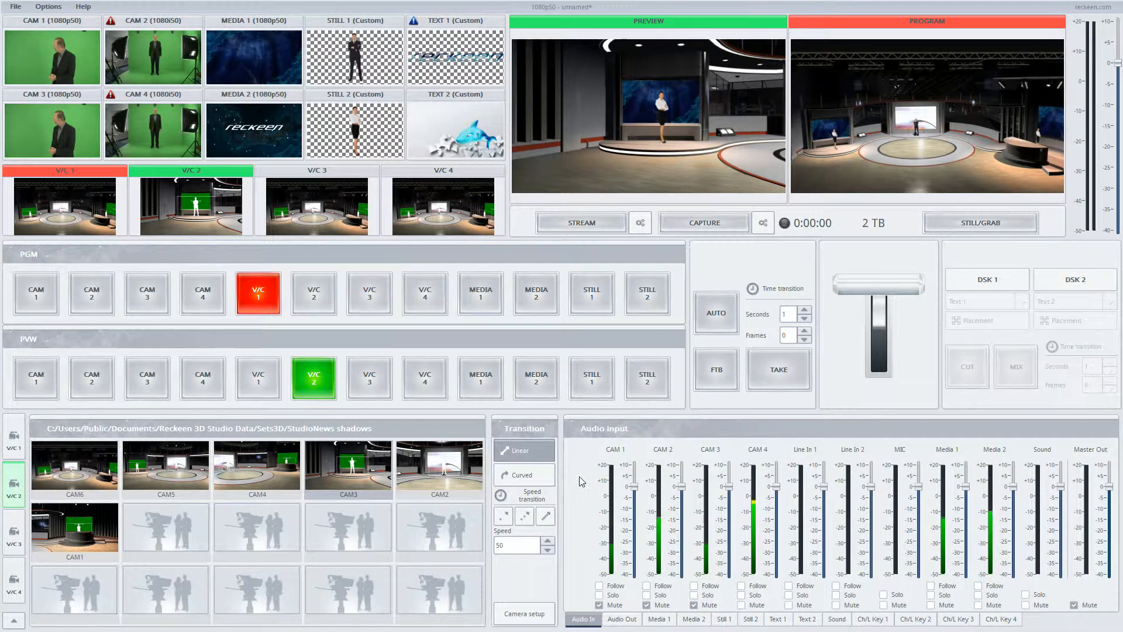
# Reopen the trigger configuration and switch the Key F2 trigger to Advanced mode.
pyautogui.click(48, 6)
pyautogui.click(56, 53)
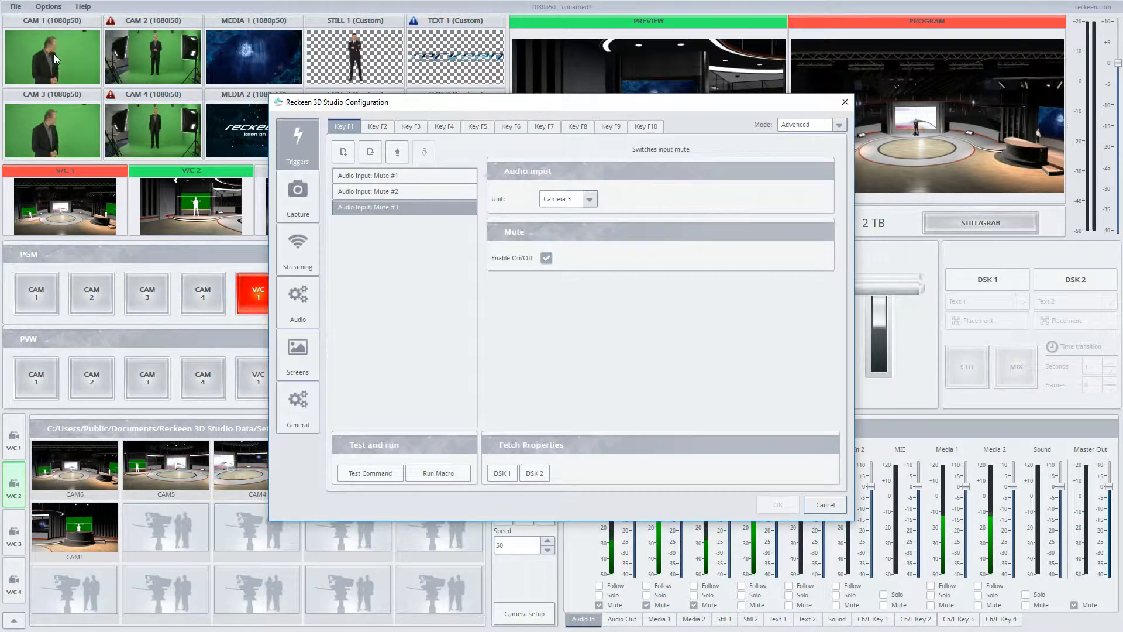
pyautogui.click(376, 128)
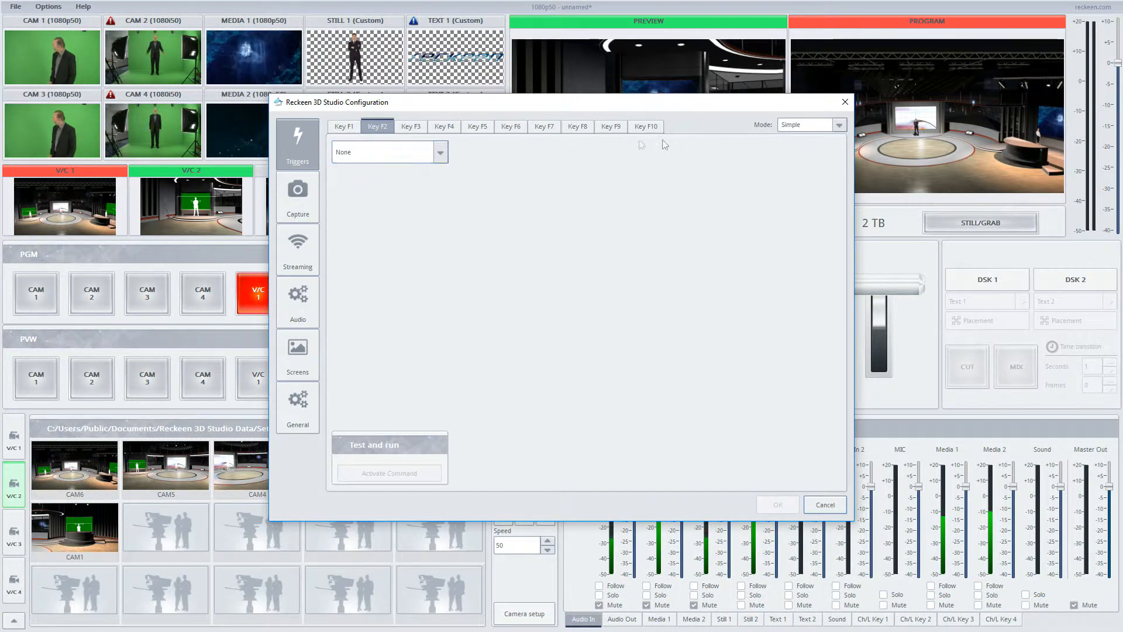
pyautogui.click(791, 127)
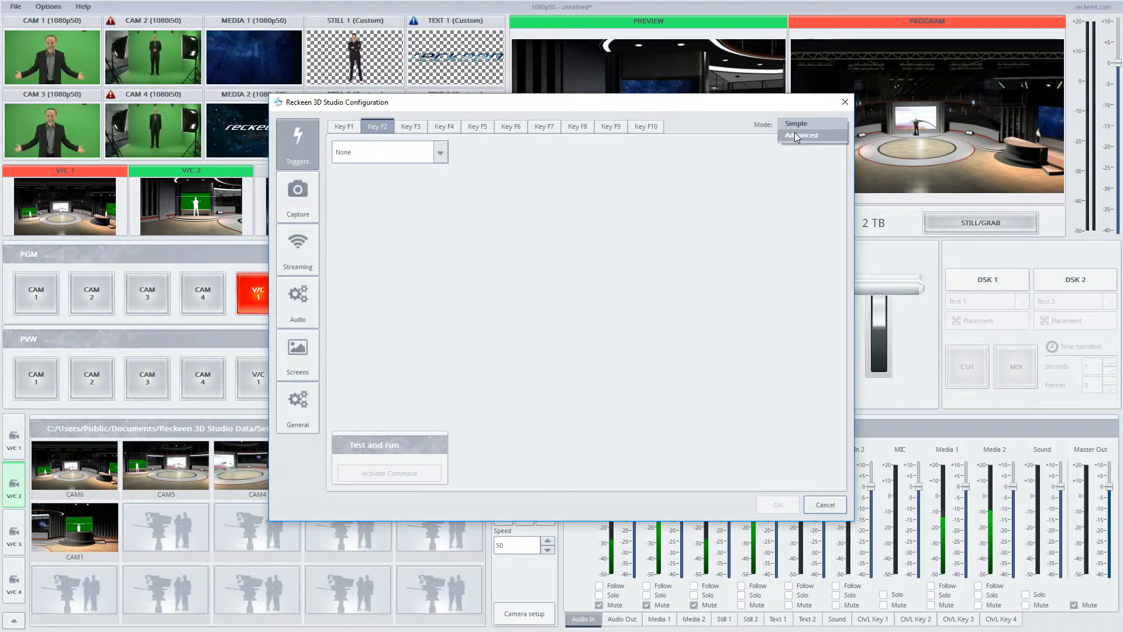
pyautogui.click(795, 135)
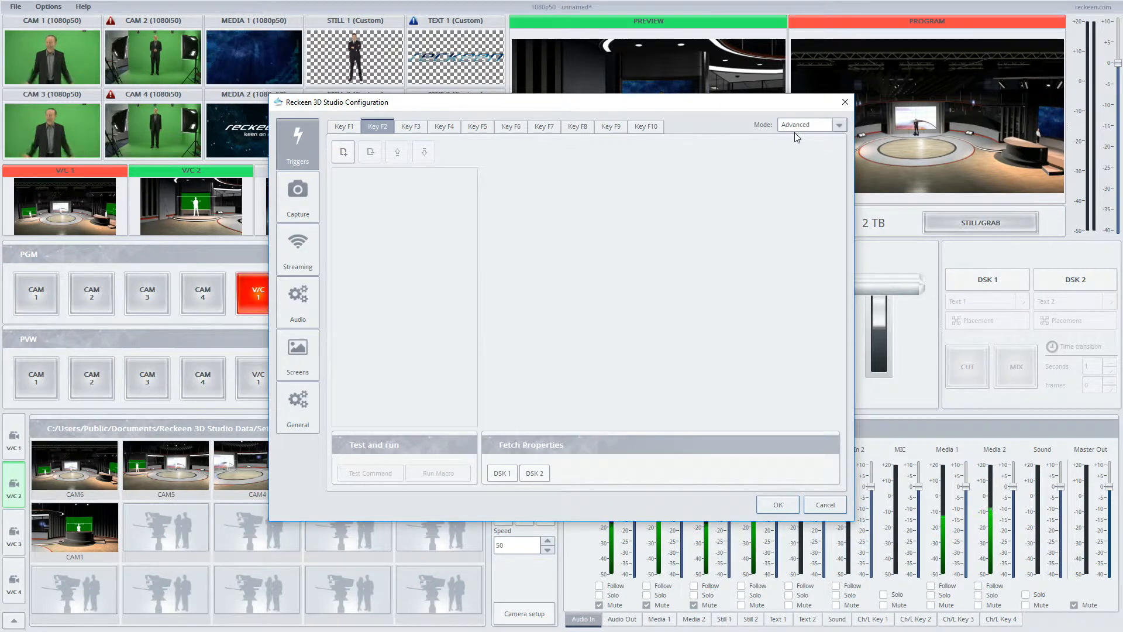
# Add an Audio Input: Mute command to Key F2 for Camera 1, leaving mute disabled.
pyautogui.click(345, 153)
pyautogui.doubleClick(510, 228)
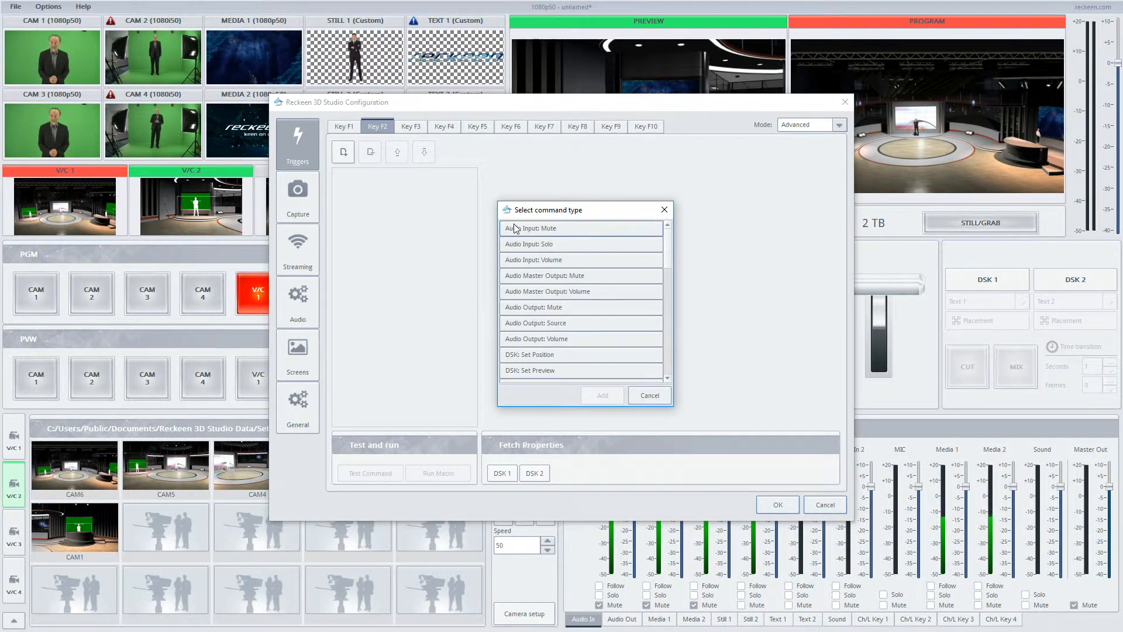
pyautogui.click(555, 198)
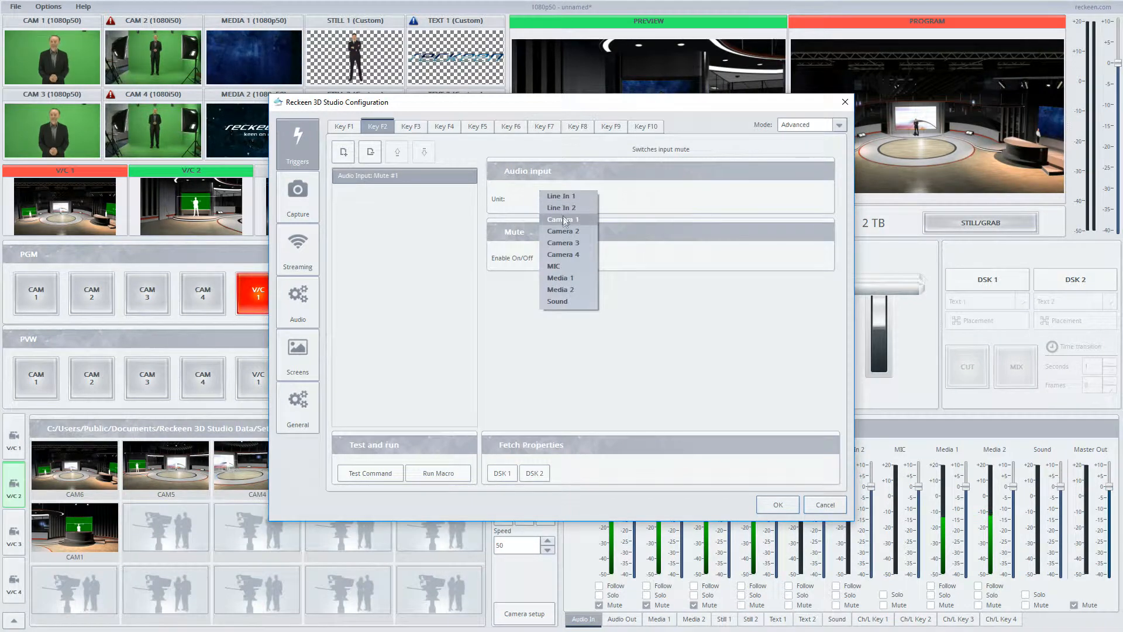
pyautogui.click(563, 220)
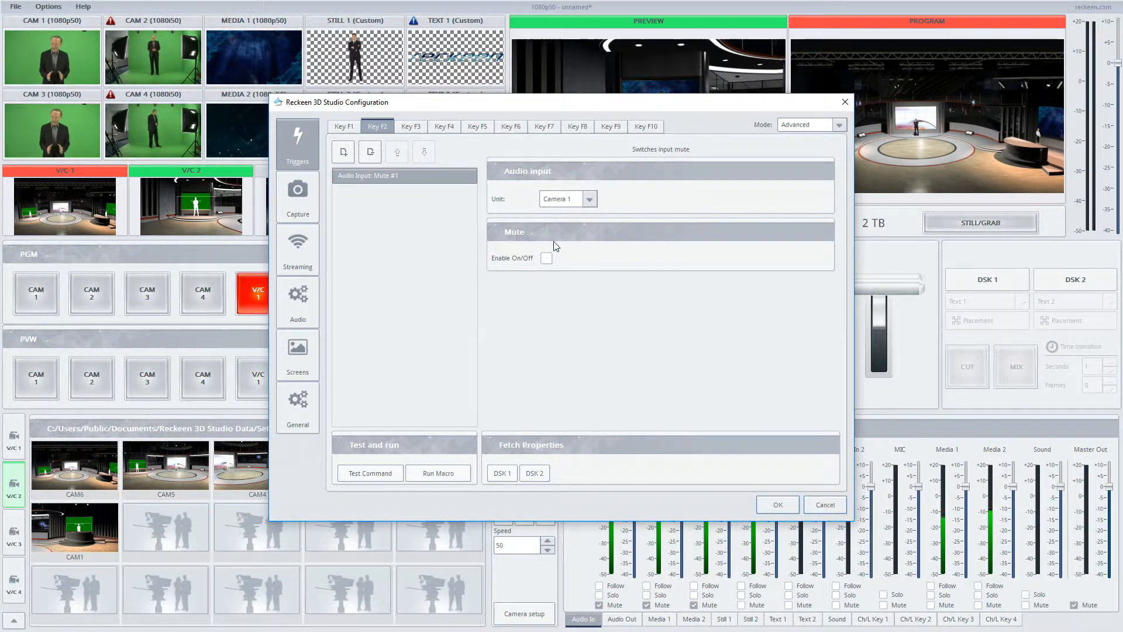
# Add a second Audio Input: Mute command to Key F2 for Camera 2, leaving mute disabled.
pyautogui.click(344, 151)
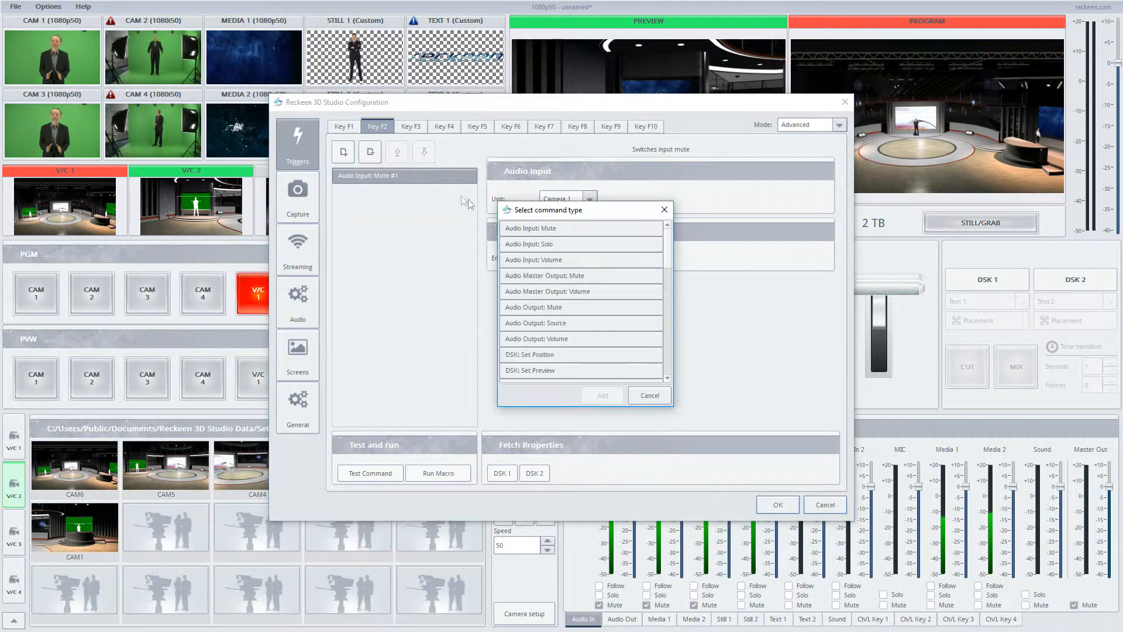
pyautogui.doubleClick(529, 228)
pyautogui.click(562, 199)
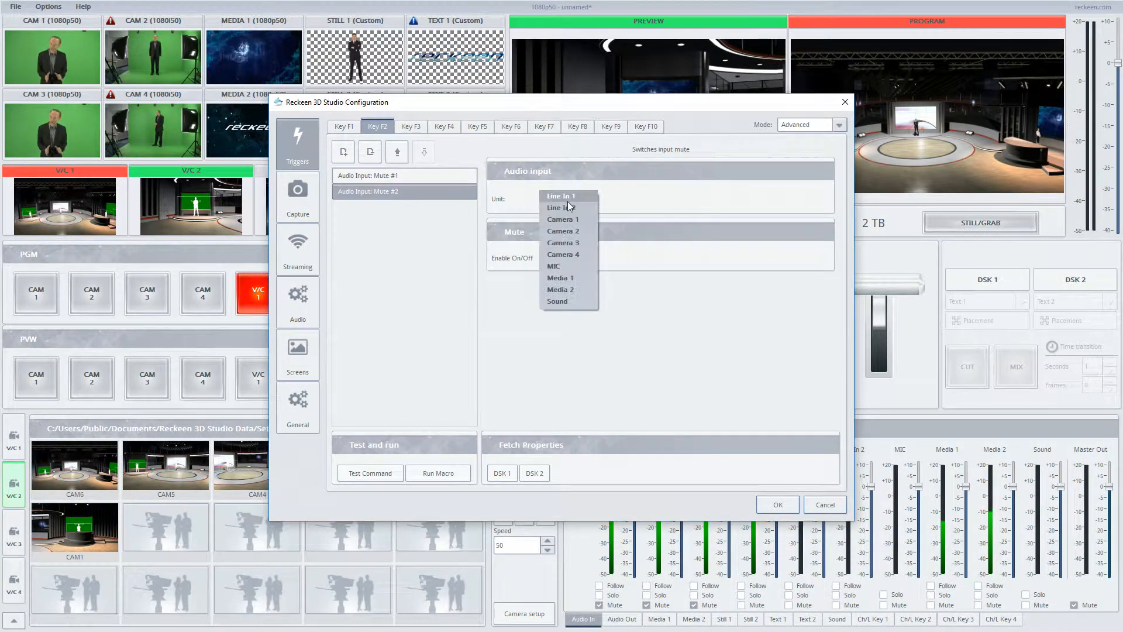
pyautogui.click(571, 237)
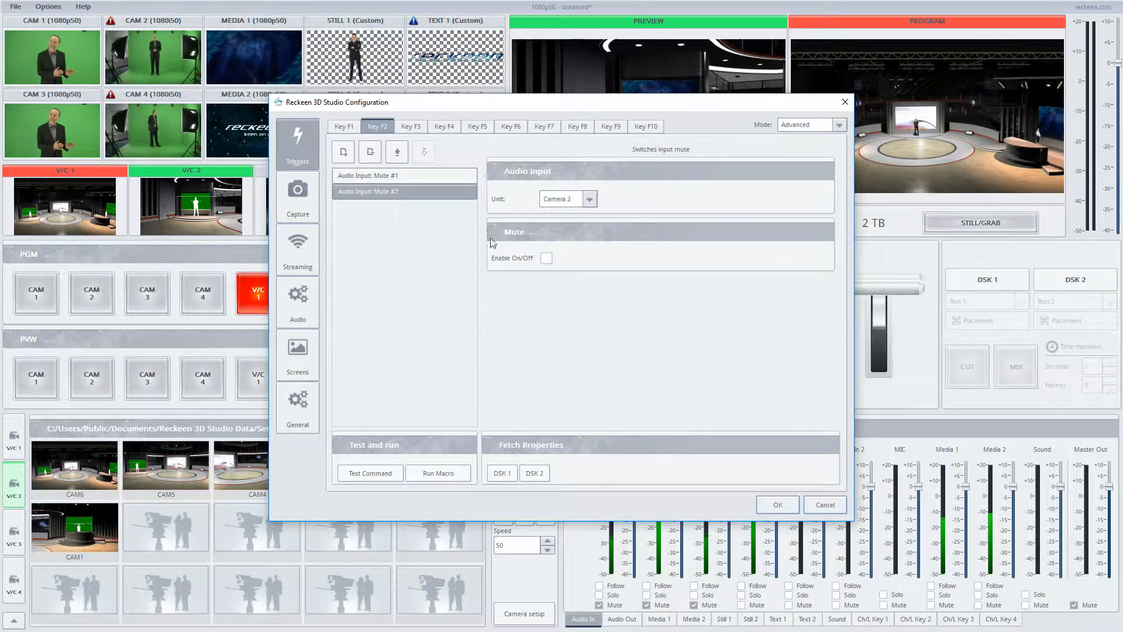
# Add a third Audio Input: Mute command to Key F2 for Camera 3 with mute disabled, and save the configuration.
pyautogui.click(343, 151)
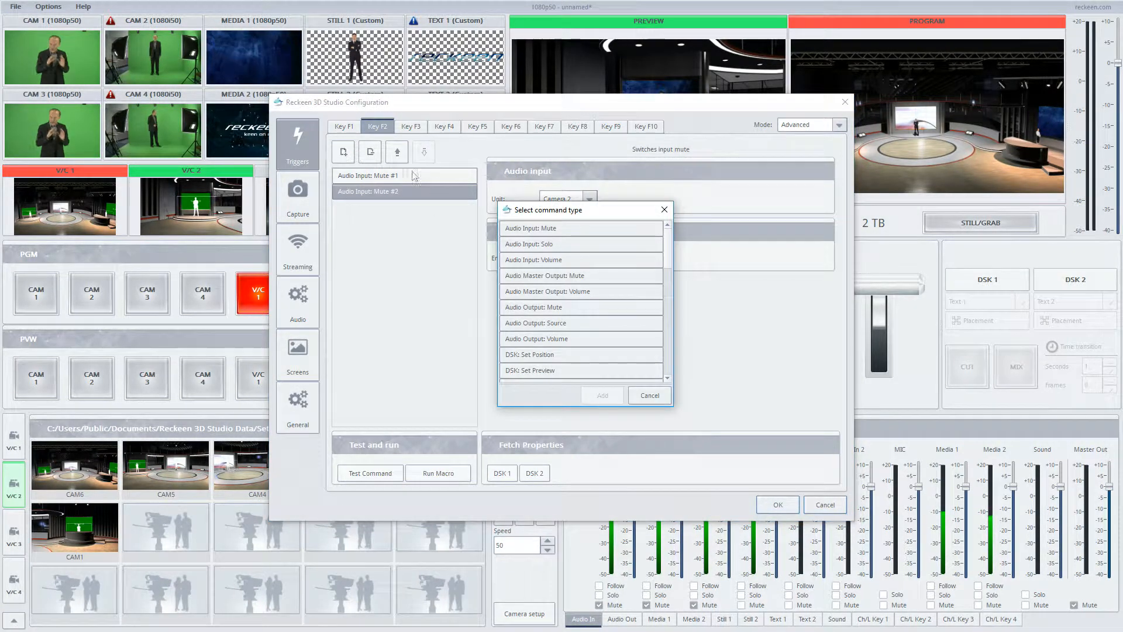
pyautogui.doubleClick(527, 228)
pyautogui.click(562, 199)
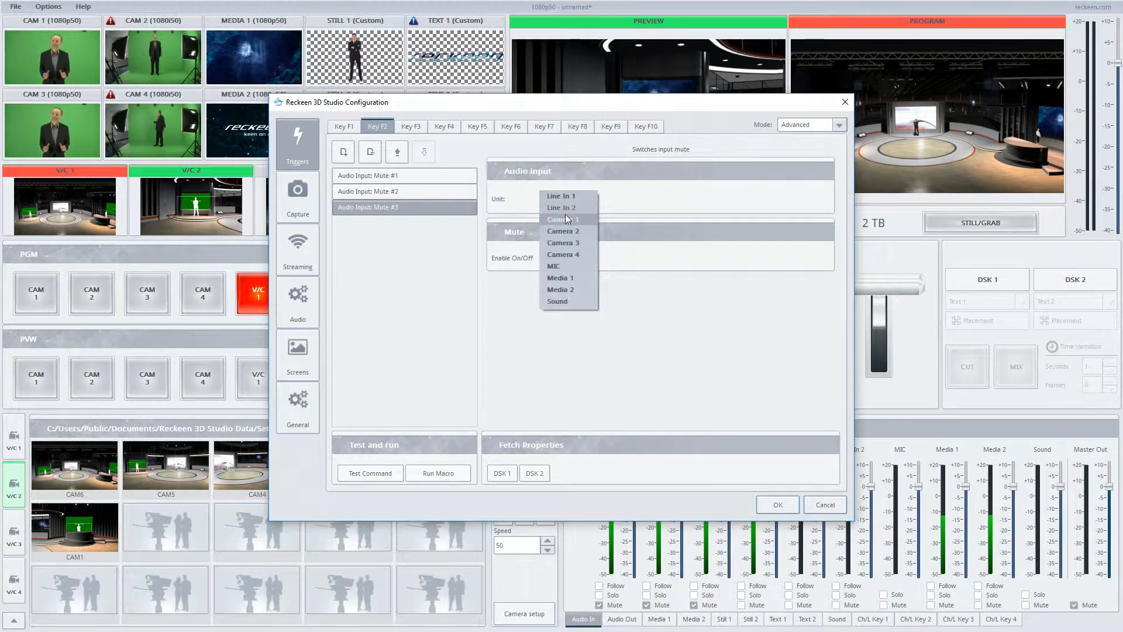
pyautogui.click(564, 241)
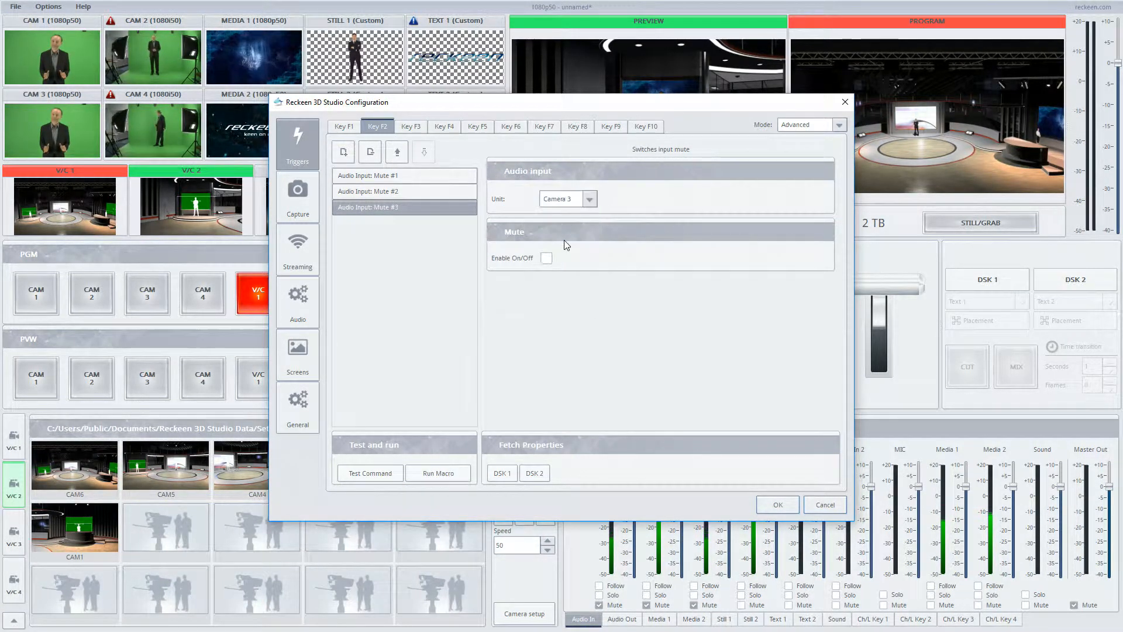
pyautogui.click(774, 510)
# Unmute the CAM 3, CAM 2 and CAM 1 audio inputs in the mixer.
pyautogui.click(695, 606)
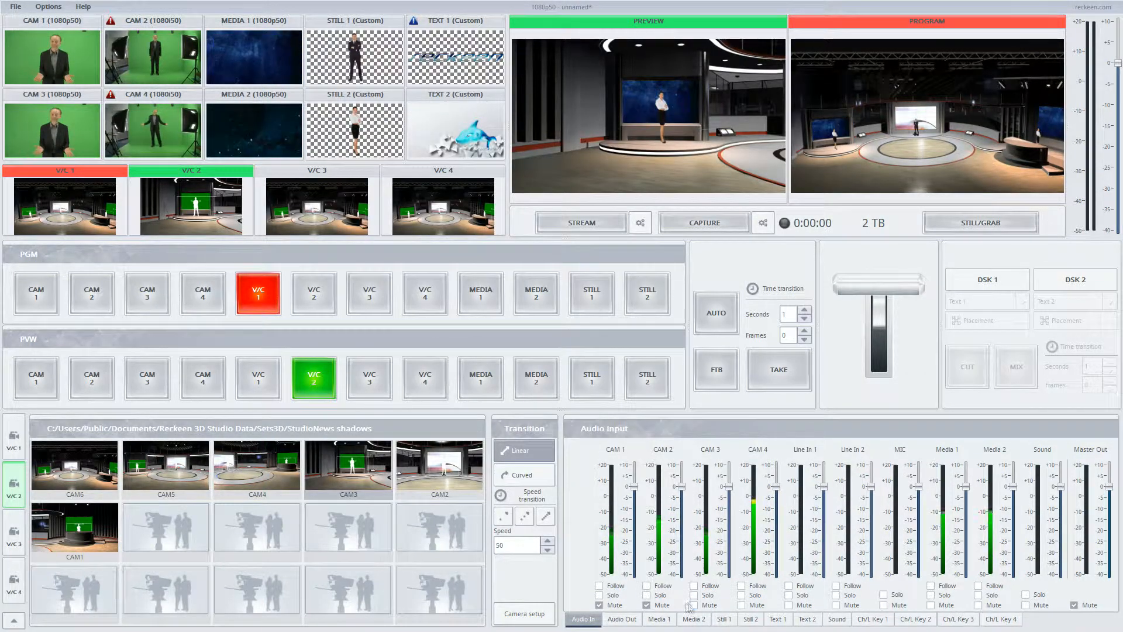
pyautogui.click(666, 607)
pyautogui.click(599, 605)
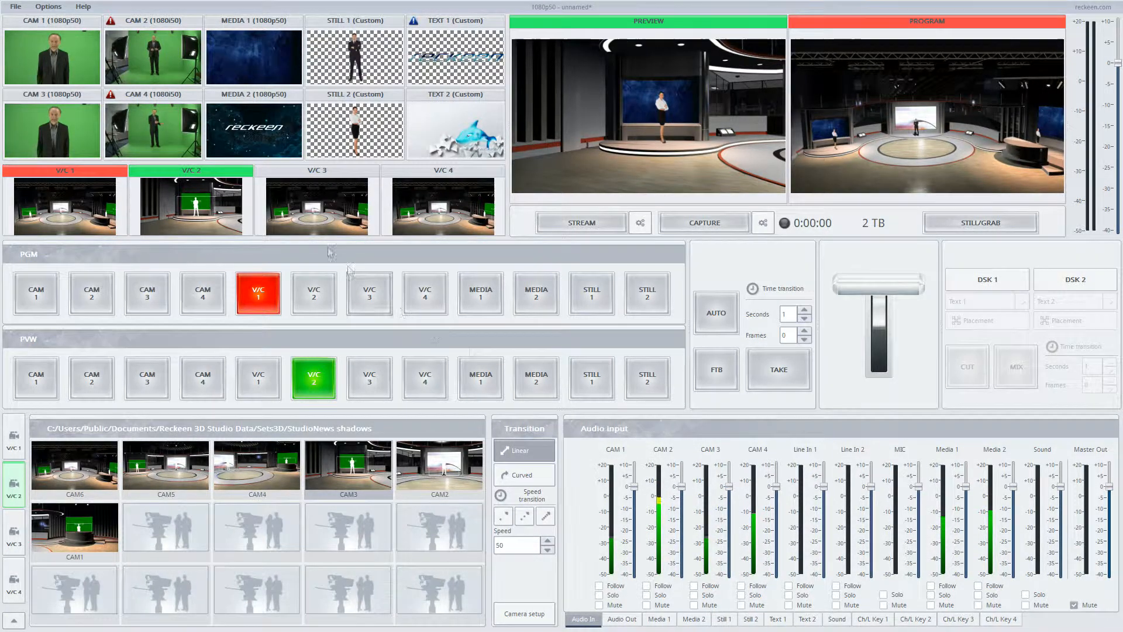
# Reopen the trigger configuration and switch the Key F3 trigger to Advanced mode.
pyautogui.click(48, 6)
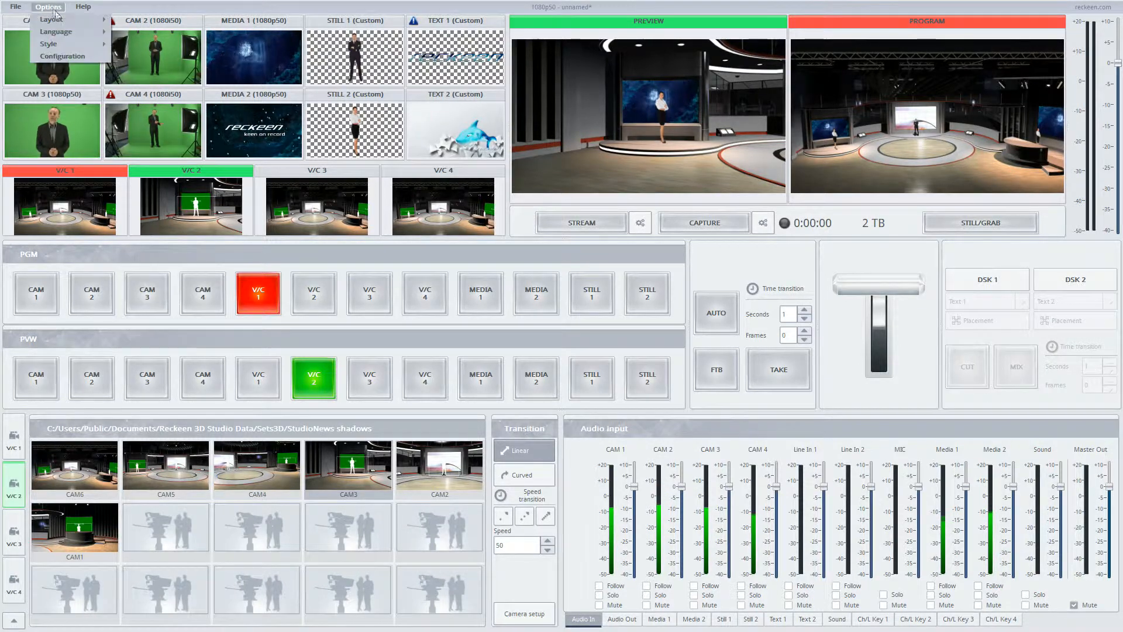
pyautogui.click(62, 57)
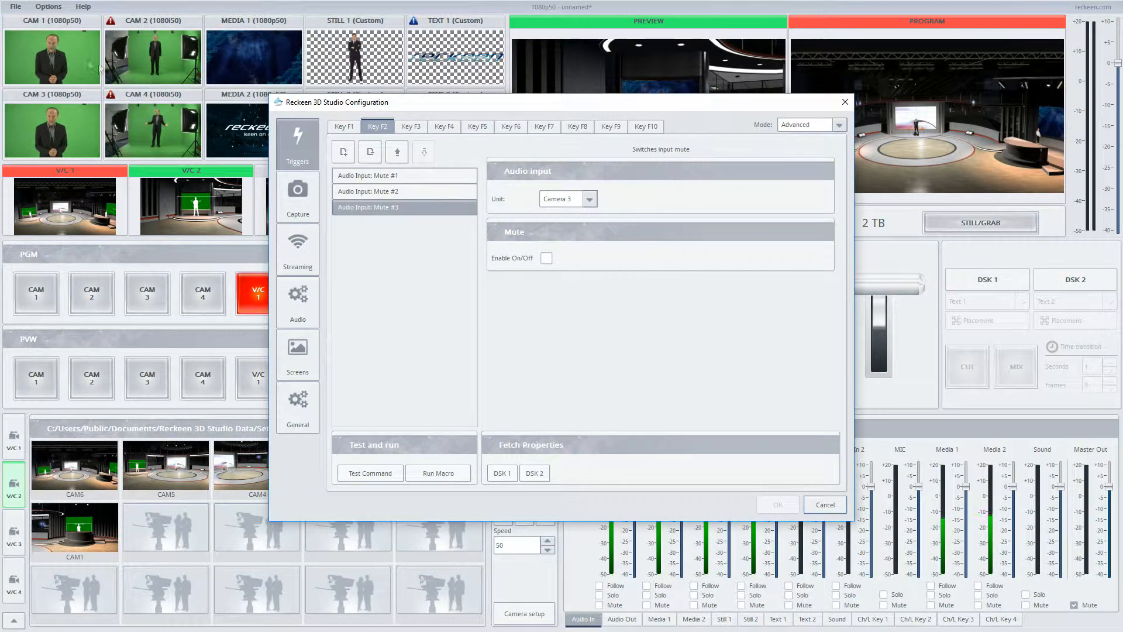
pyautogui.click(411, 126)
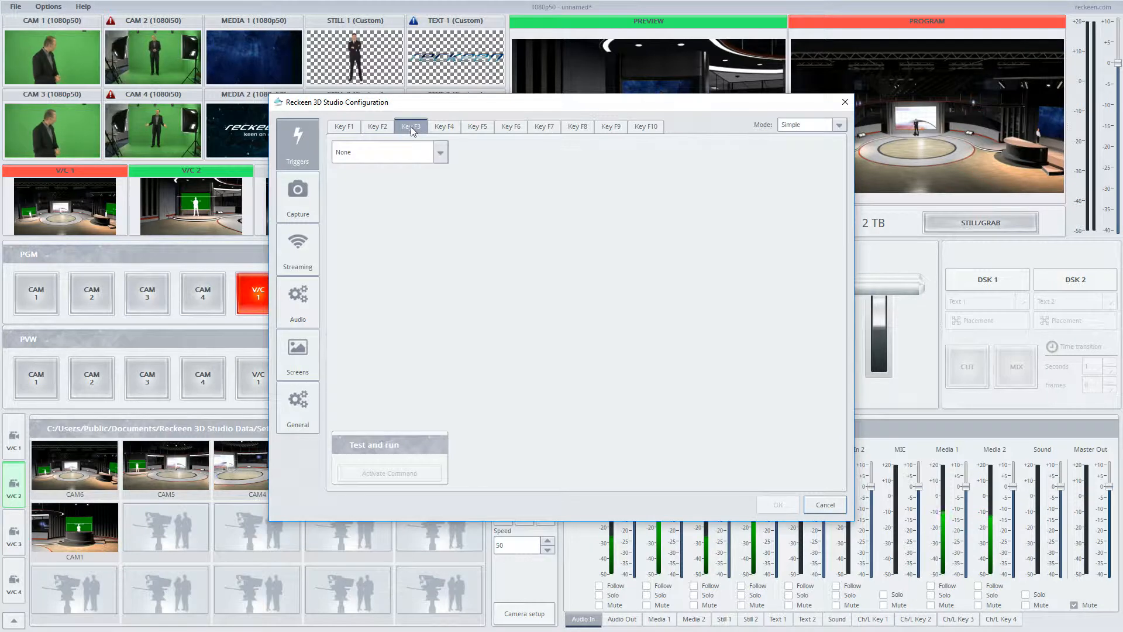
pyautogui.click(799, 125)
pyautogui.click(802, 135)
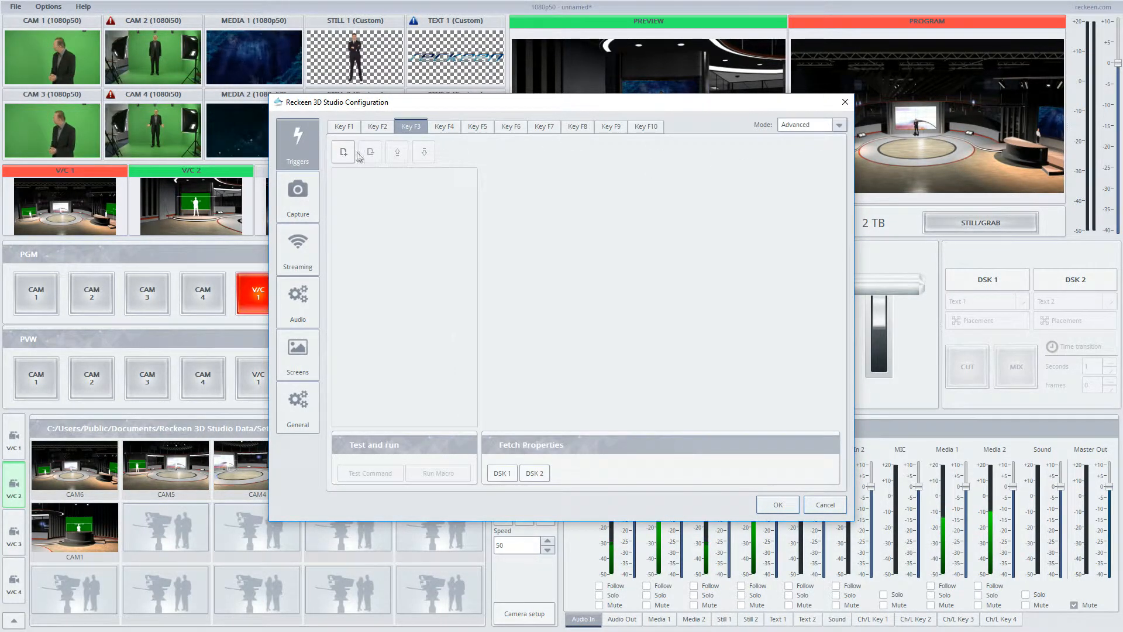
# Add an Audio Input: Solo command to Key F3 for Media 1 with solo enabled.
pyautogui.click(345, 153)
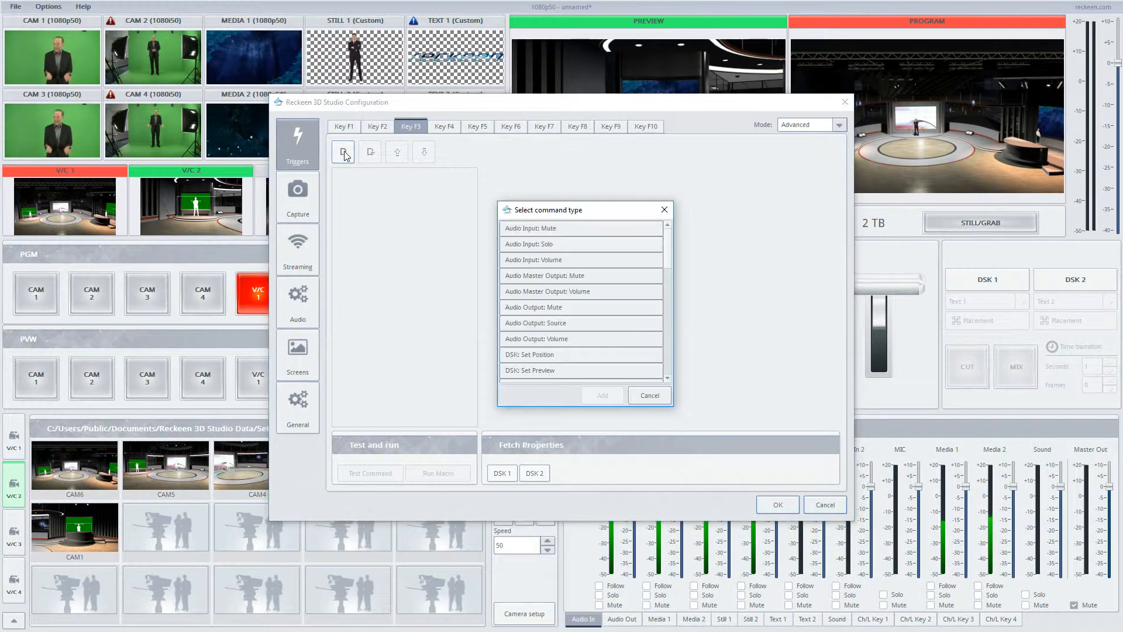
pyautogui.click(515, 244)
pyautogui.doubleClick(518, 247)
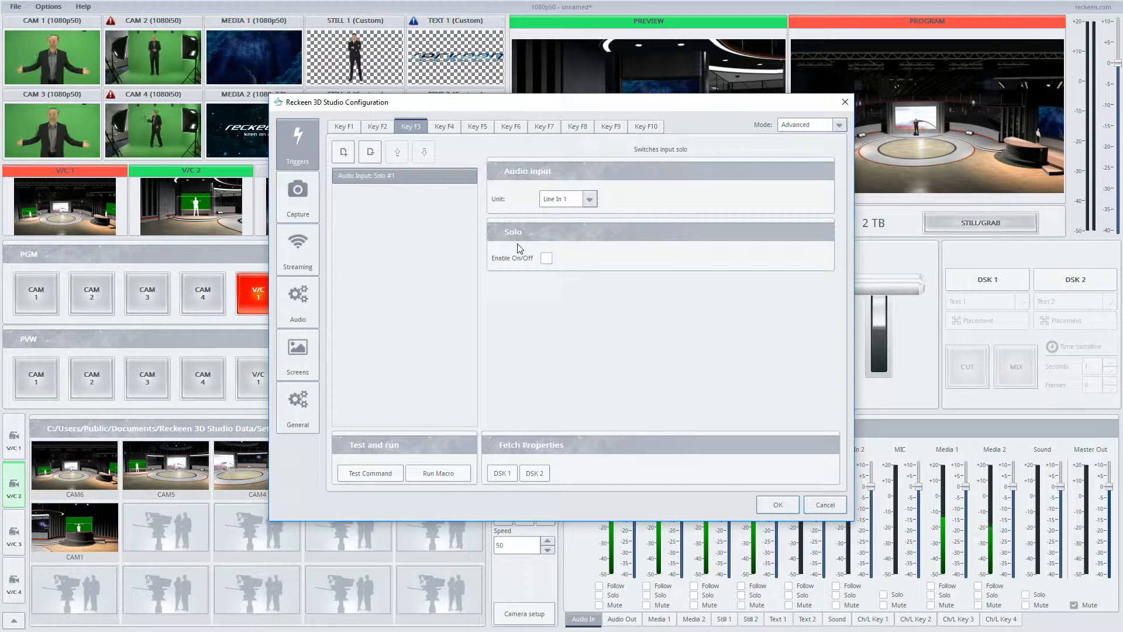
pyautogui.click(563, 199)
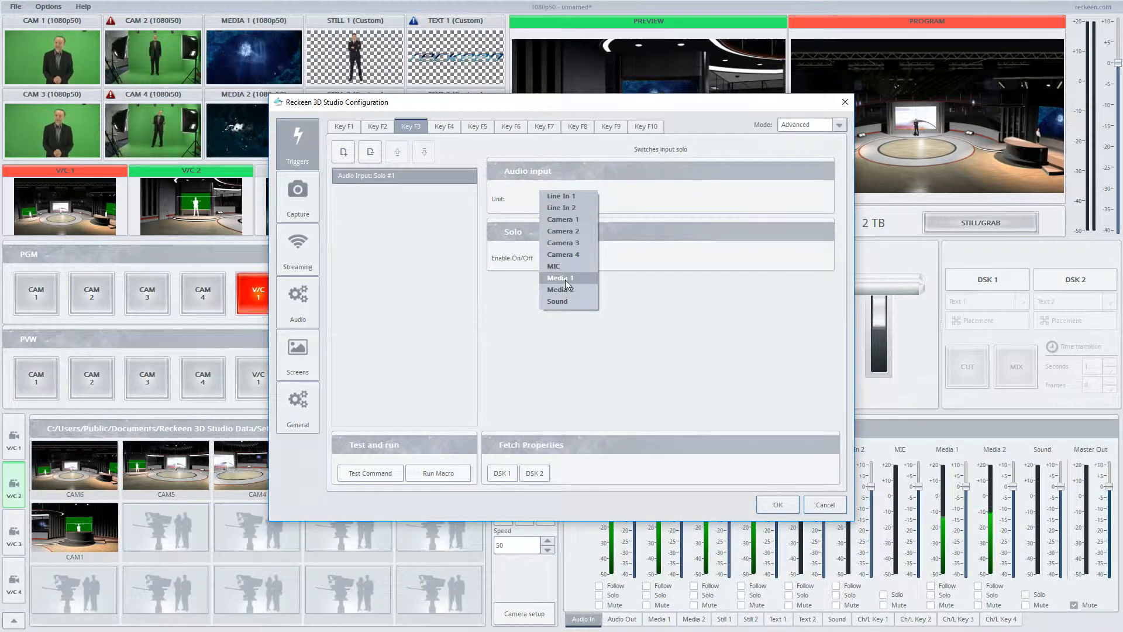
pyautogui.click(566, 279)
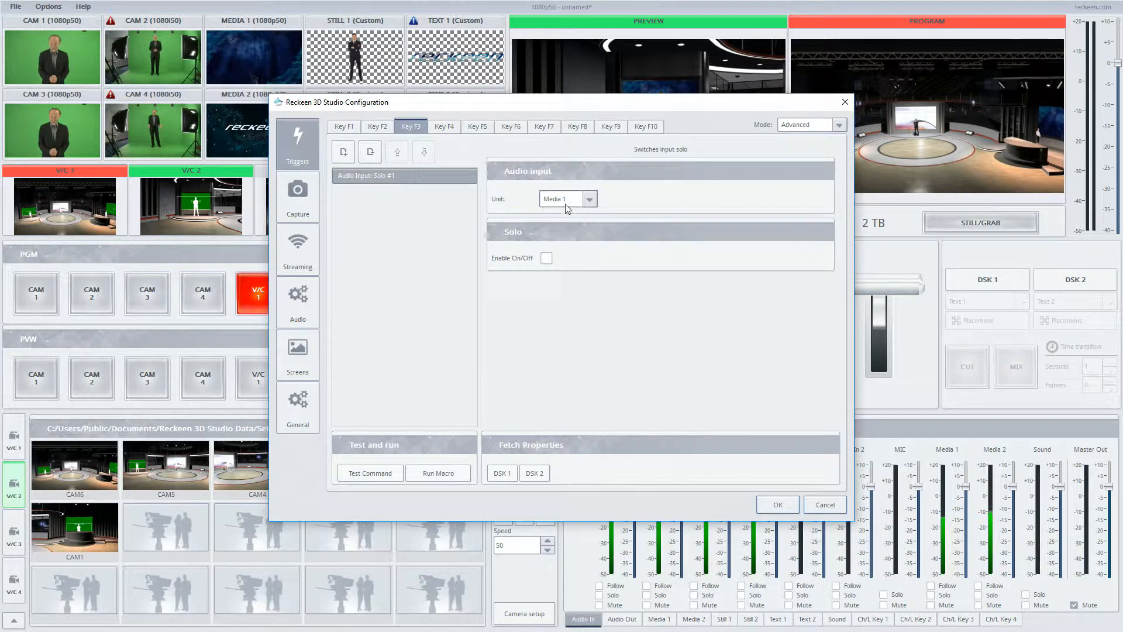
pyautogui.click(547, 258)
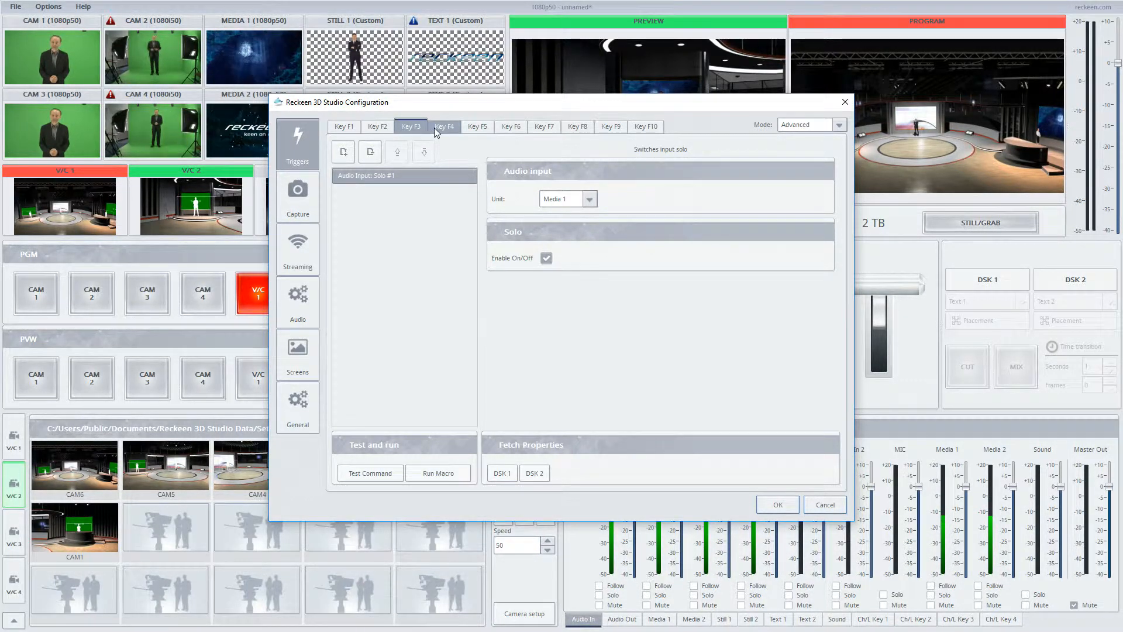
# Switch the Key F4 trigger to Advanced mode.
pyautogui.click(443, 126)
pyautogui.click(791, 129)
pyautogui.click(797, 142)
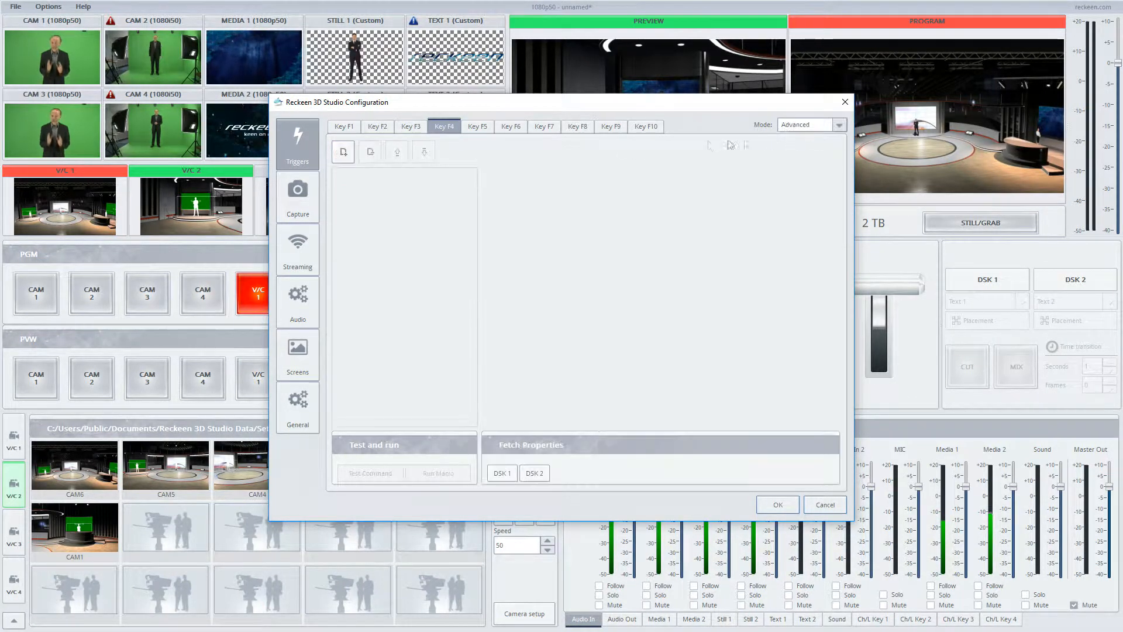
# Add an Audio Input: Solo command to Key F4 for Media 1 with solo disabled, and save the configuration.
pyautogui.click(343, 153)
pyautogui.doubleClick(529, 240)
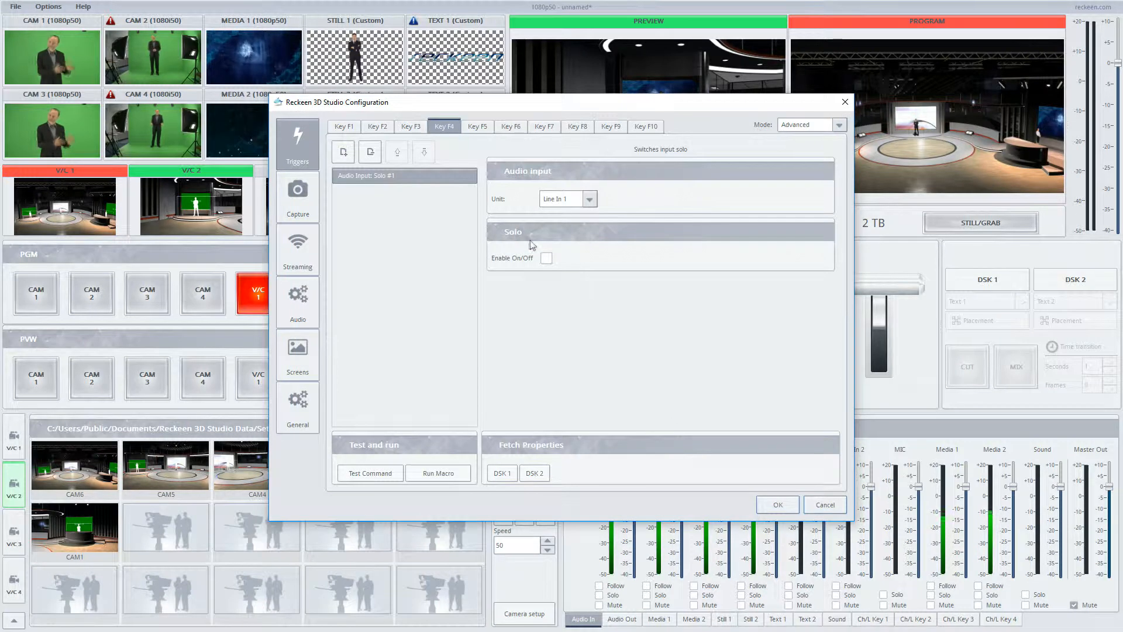
pyautogui.click(557, 199)
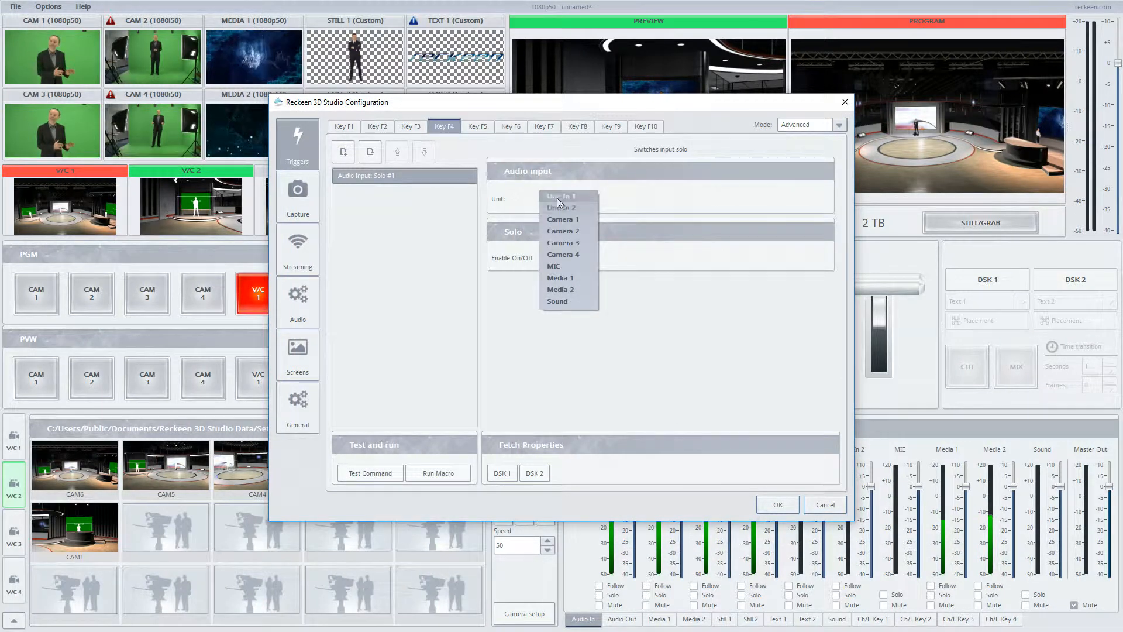
pyautogui.click(569, 277)
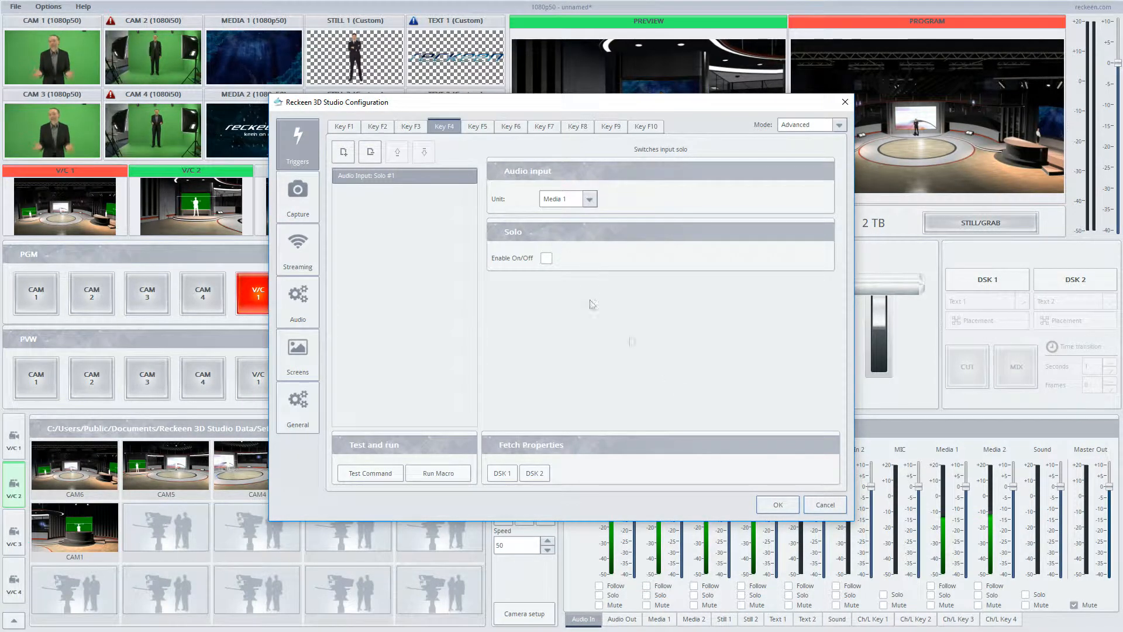
pyautogui.click(771, 504)
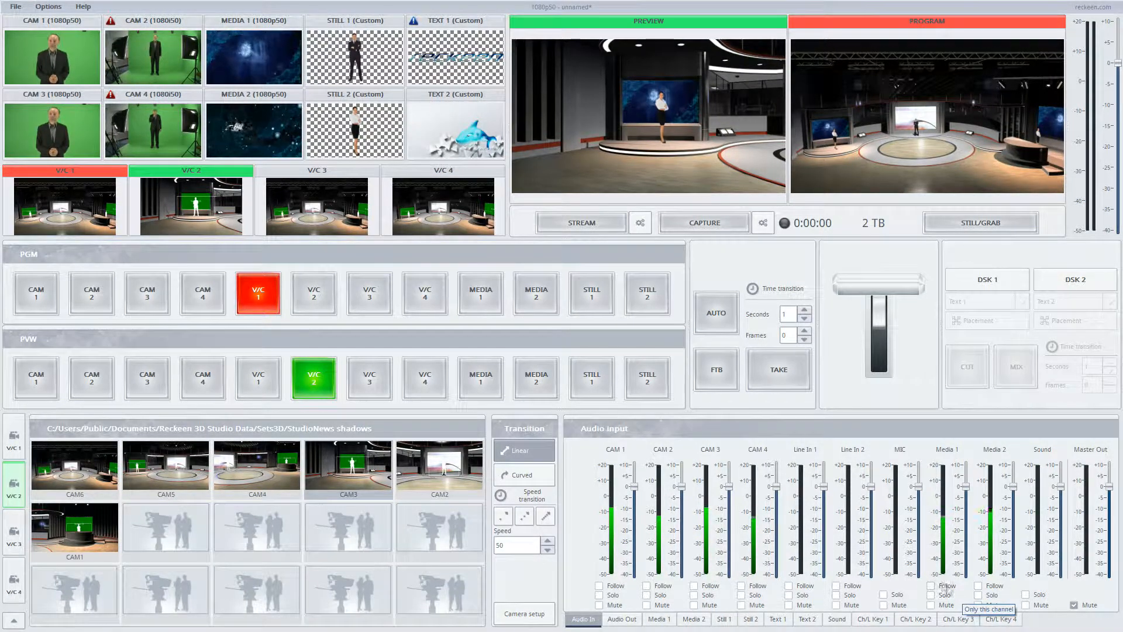
# Reopen the trigger configuration and switch the Key F5 trigger to Advanced mode.
pyautogui.click(43, 7)
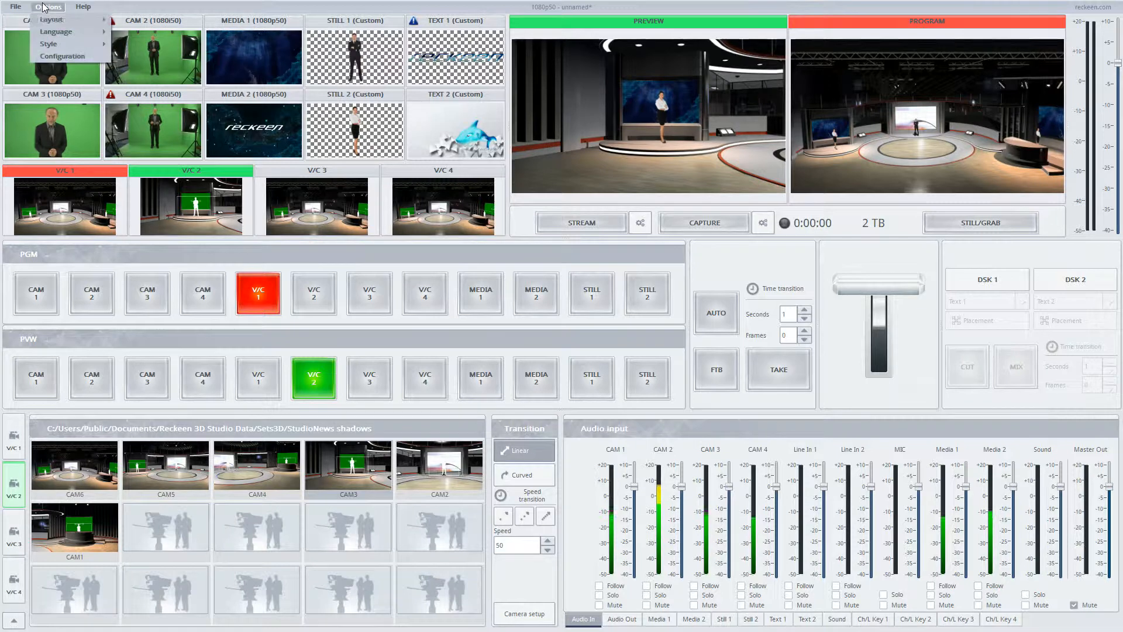
pyautogui.click(69, 56)
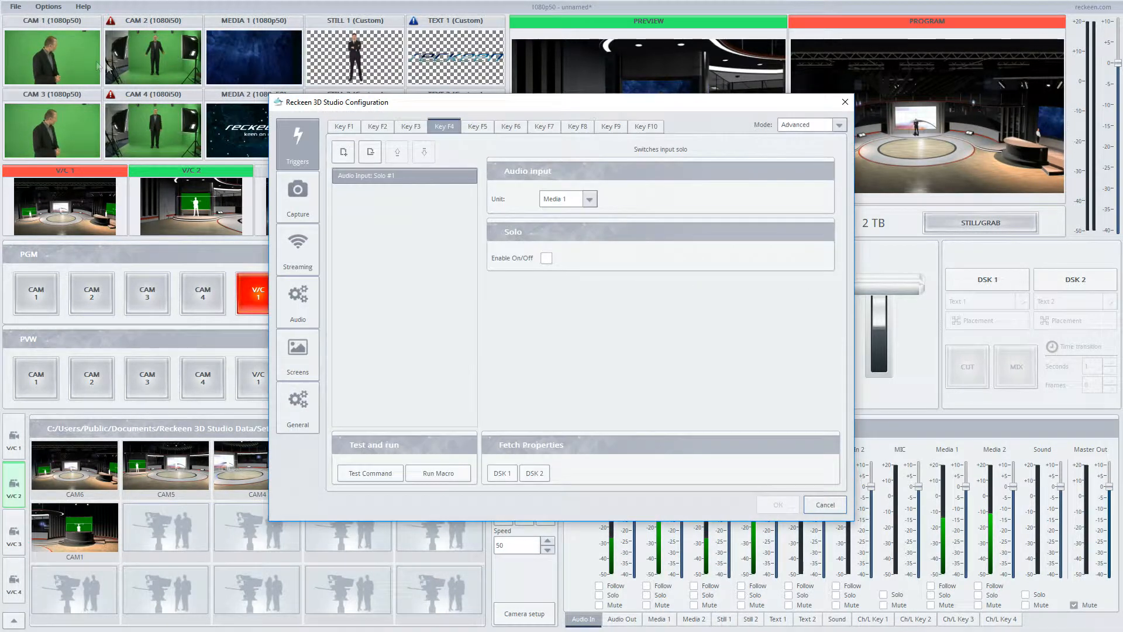
pyautogui.click(480, 129)
pyautogui.click(805, 130)
pyautogui.click(805, 135)
# Add an Audio Input: Volume command to Key F5 for Line In 1 with a volume of about -10 dB.
pyautogui.click(344, 153)
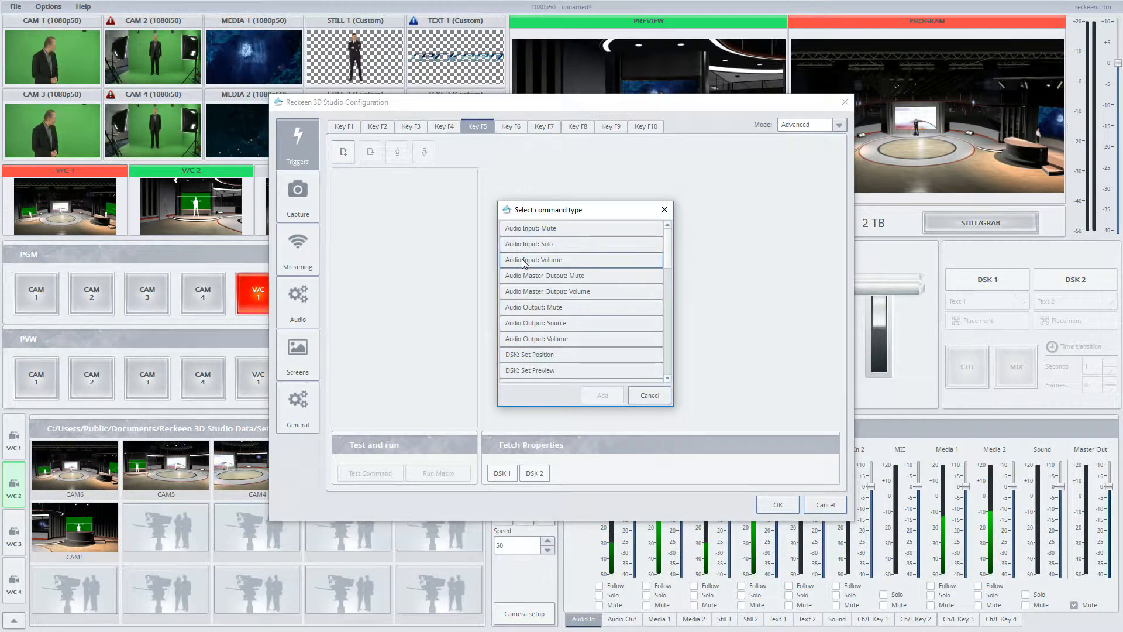
pyautogui.click(522, 264)
pyautogui.doubleClick(549, 262)
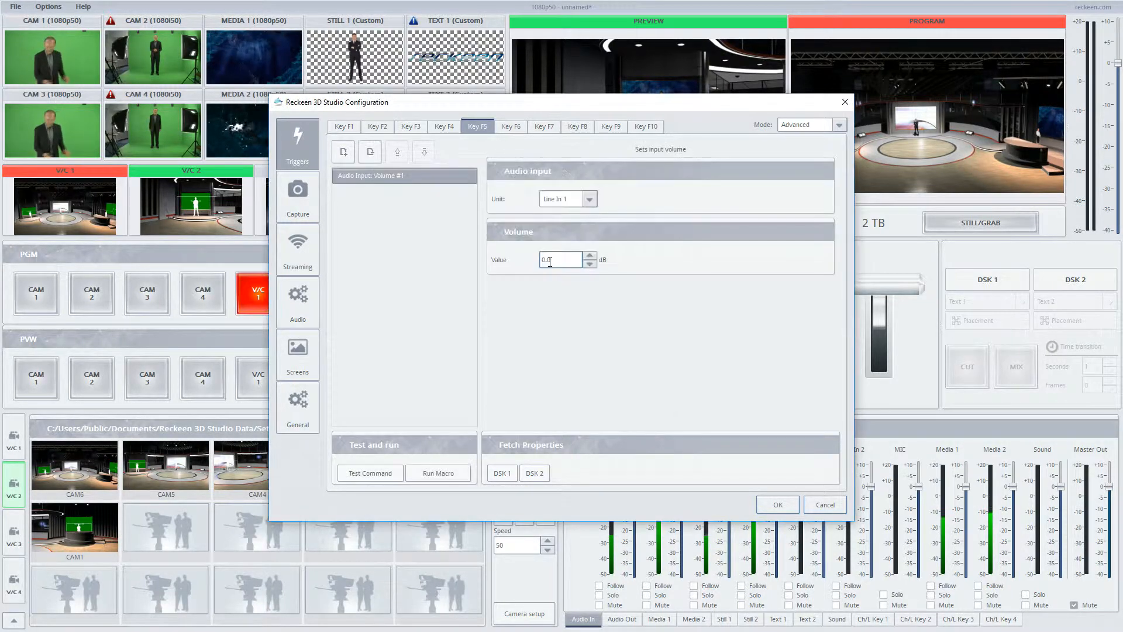
pyautogui.click(568, 203)
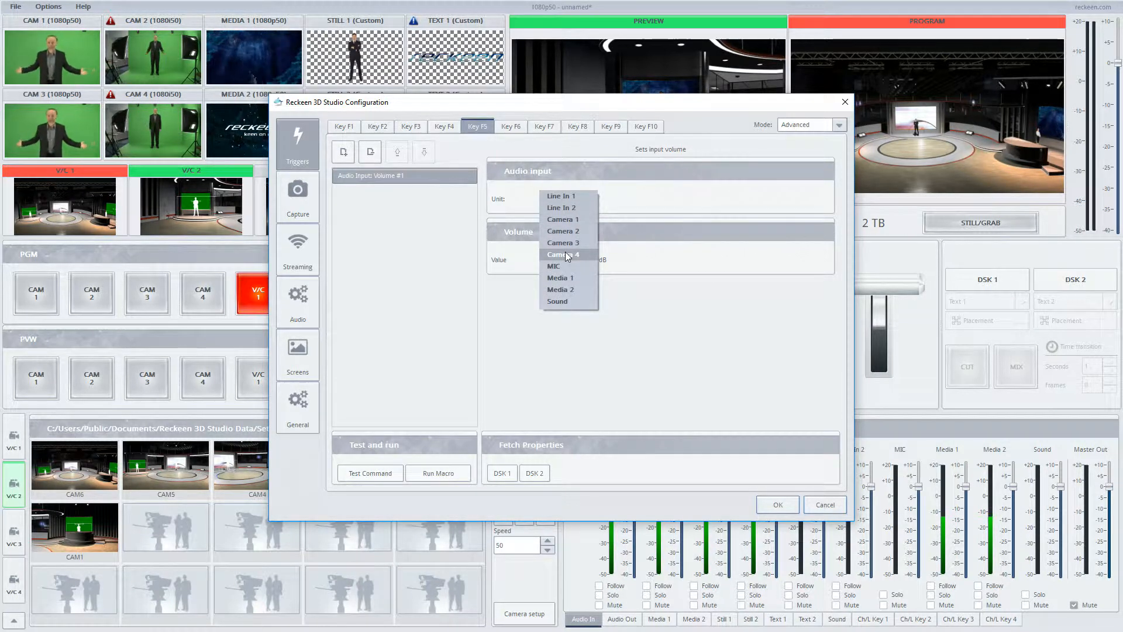
pyautogui.click(549, 200)
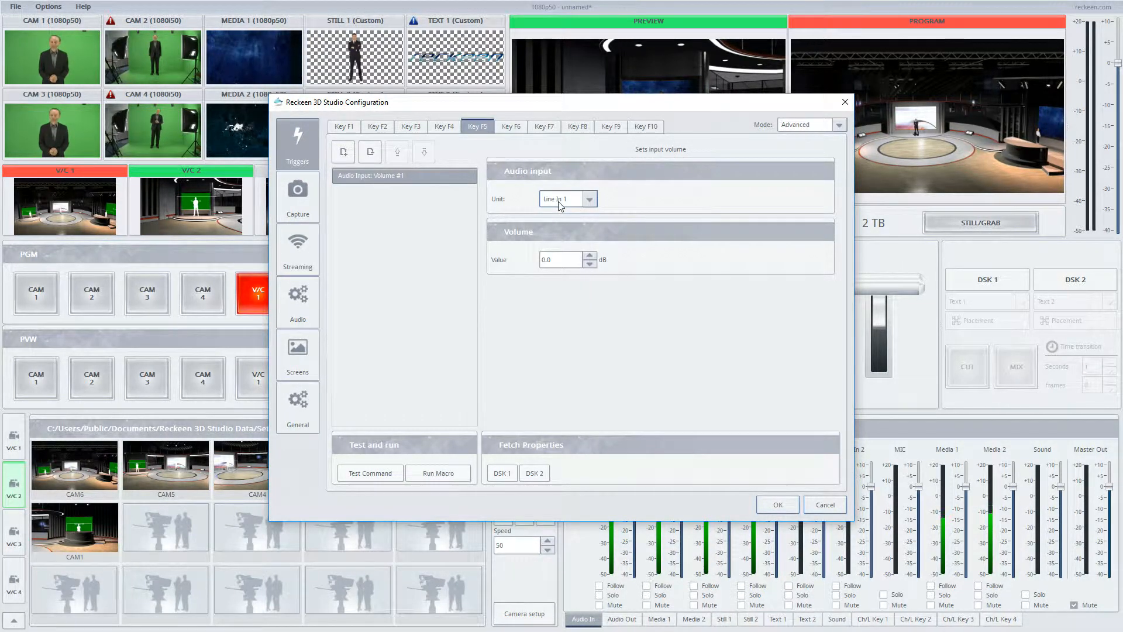
pyautogui.click(562, 258)
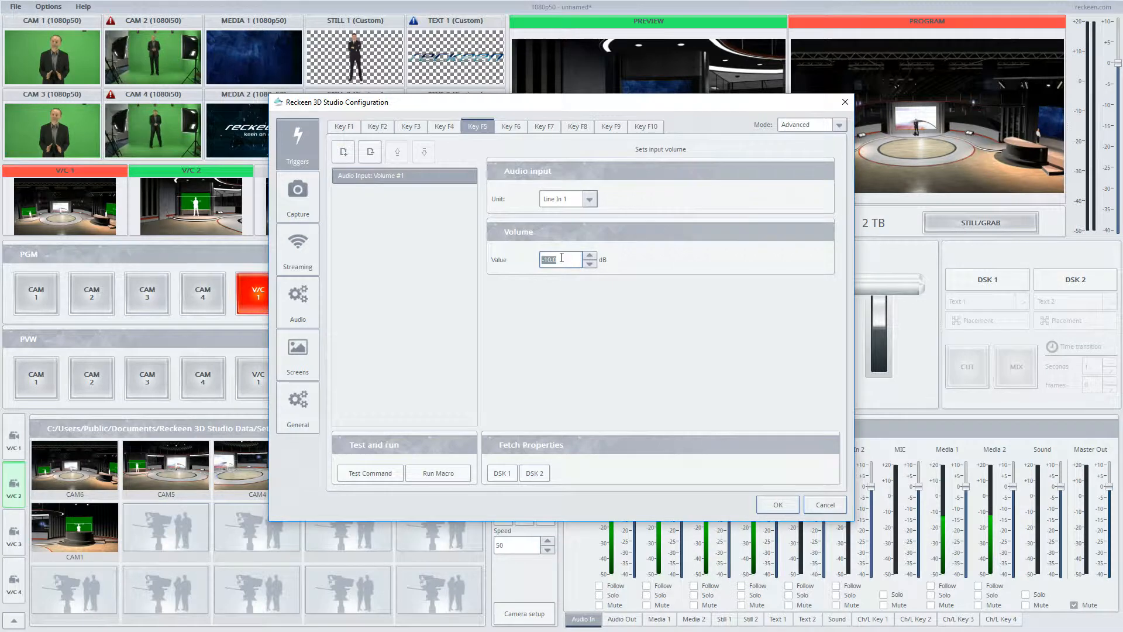
# Add a second Audio Input: Volume command to Key F5 for Line In 2 at about -20 dB, and save the configuration.
pyautogui.click(344, 152)
pyautogui.click(550, 265)
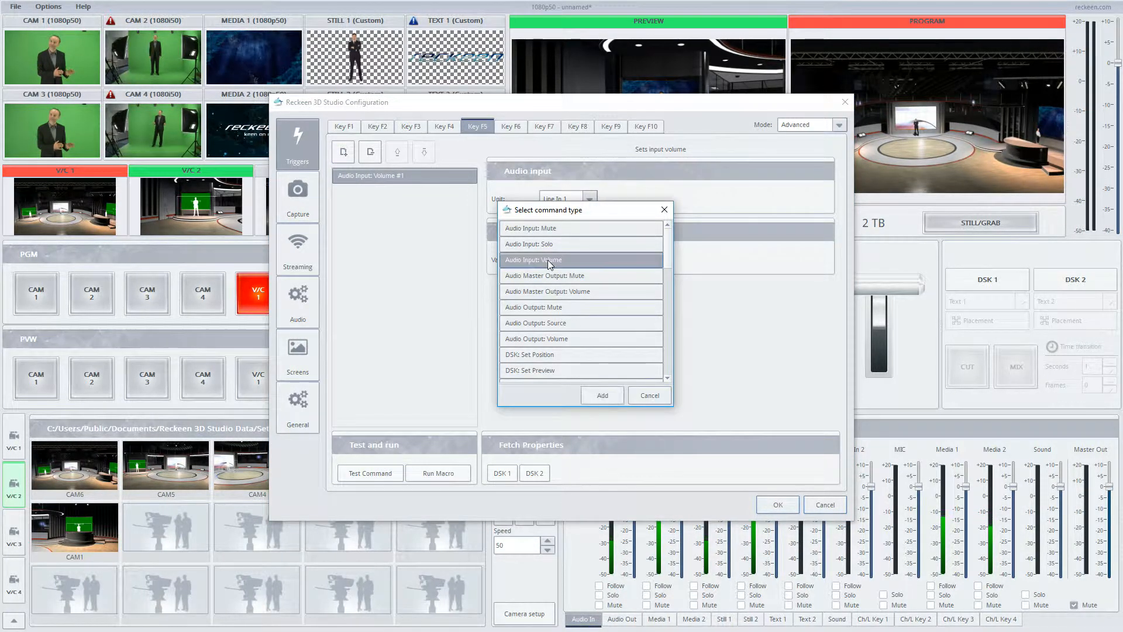
pyautogui.doubleClick(550, 265)
pyautogui.click(588, 199)
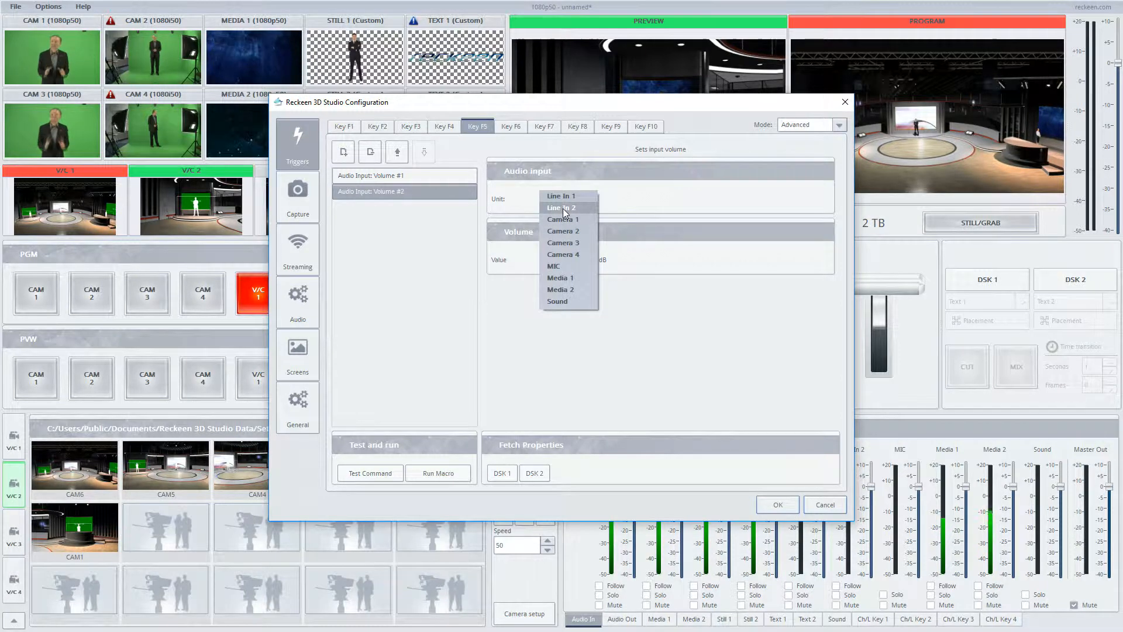
pyautogui.click(563, 208)
pyautogui.scroll(-4, 556, 261)
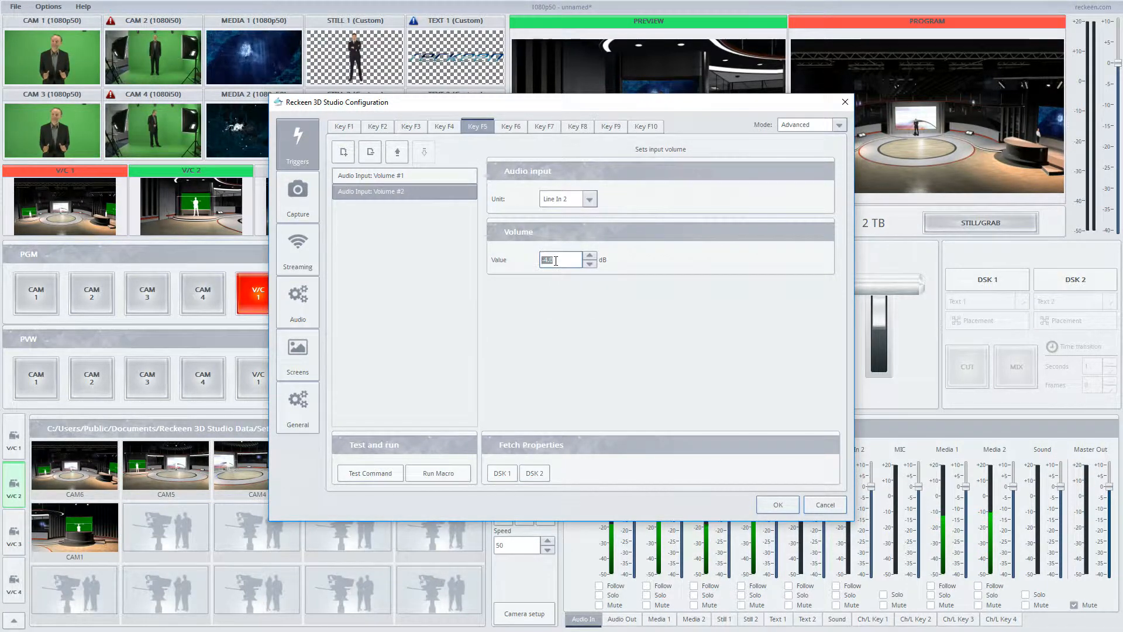
pyautogui.scroll(-8, 555, 261)
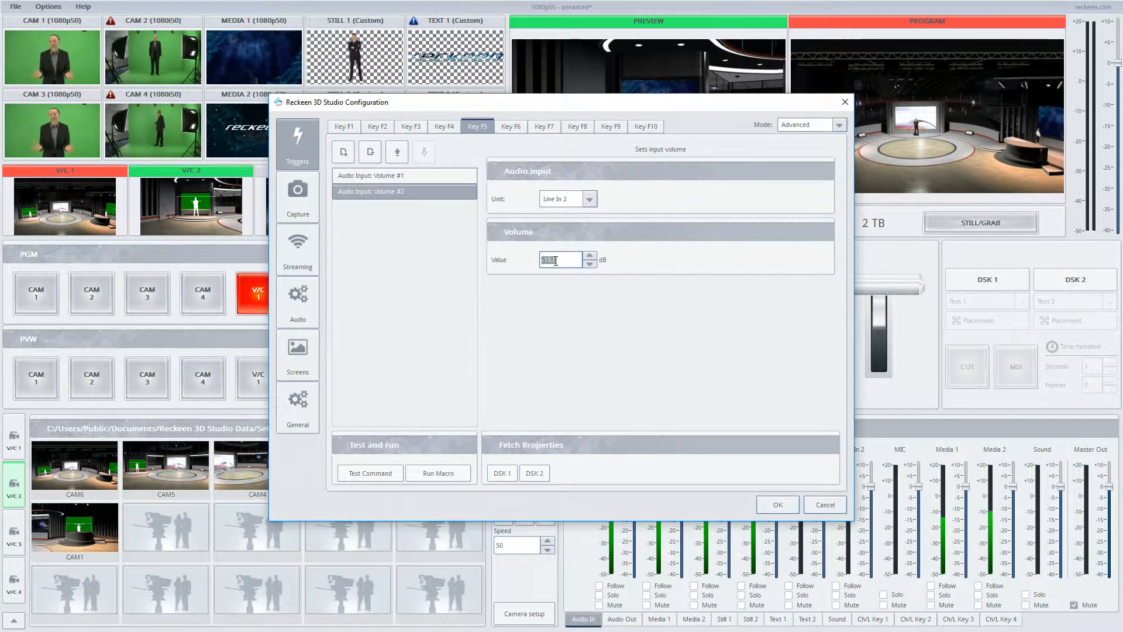
pyautogui.click(774, 506)
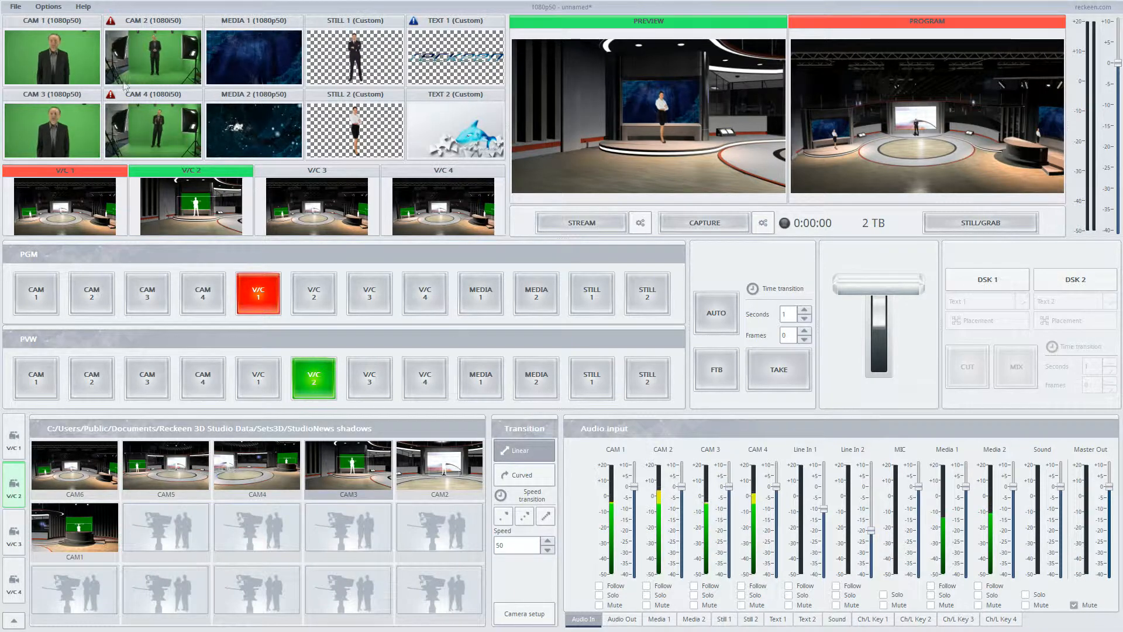
# Reopen the trigger configuration, move the dialog clear of the audio mixer, and switch the Key F6 trigger to Advanced mode.
pyautogui.click(48, 6)
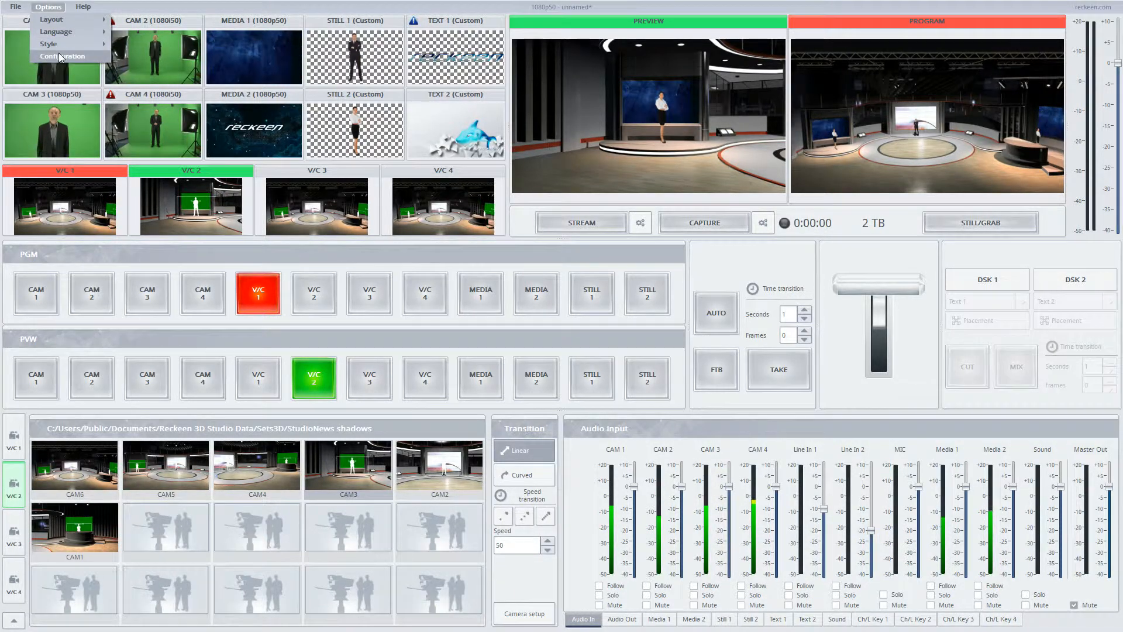
pyautogui.click(61, 56)
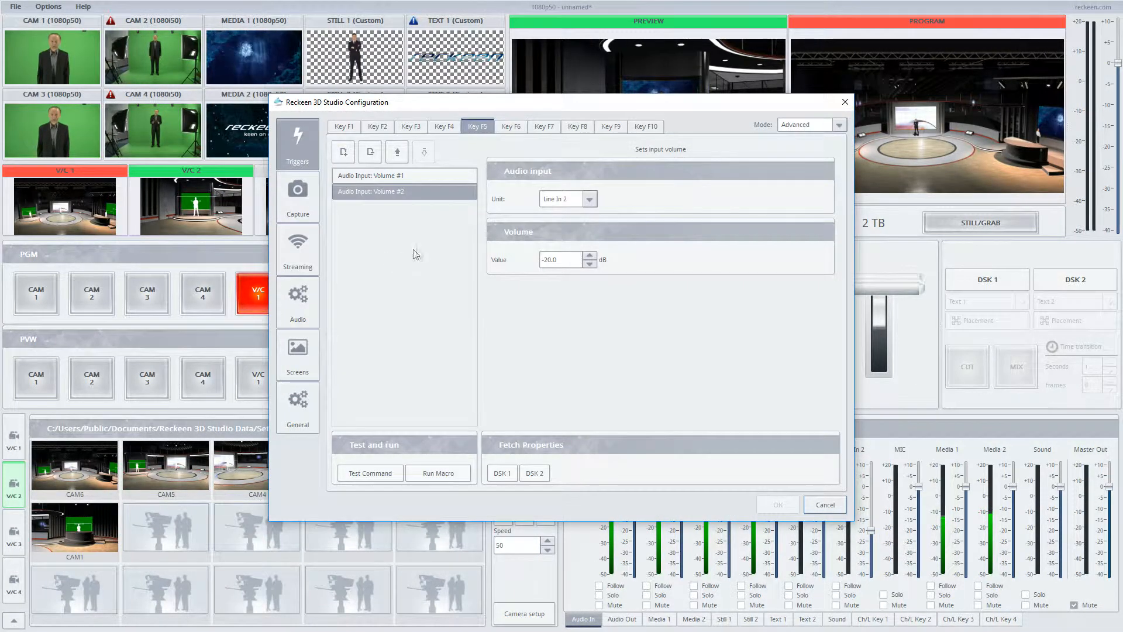
pyautogui.click(519, 125)
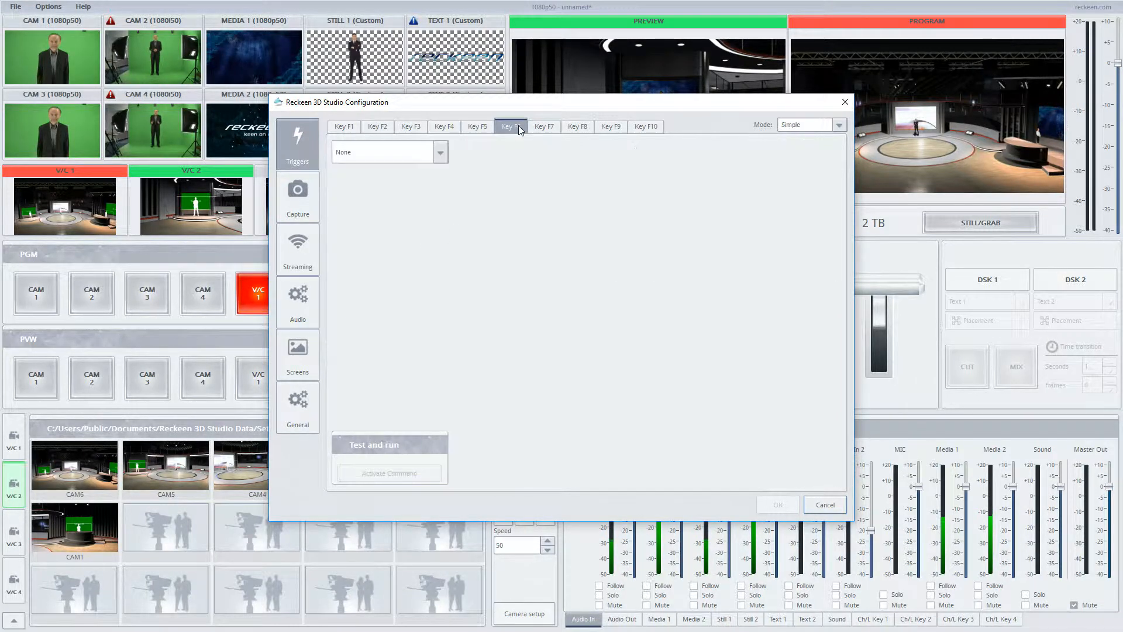
pyautogui.moveTo(506, 106); pyautogui.dragTo(330, 64)
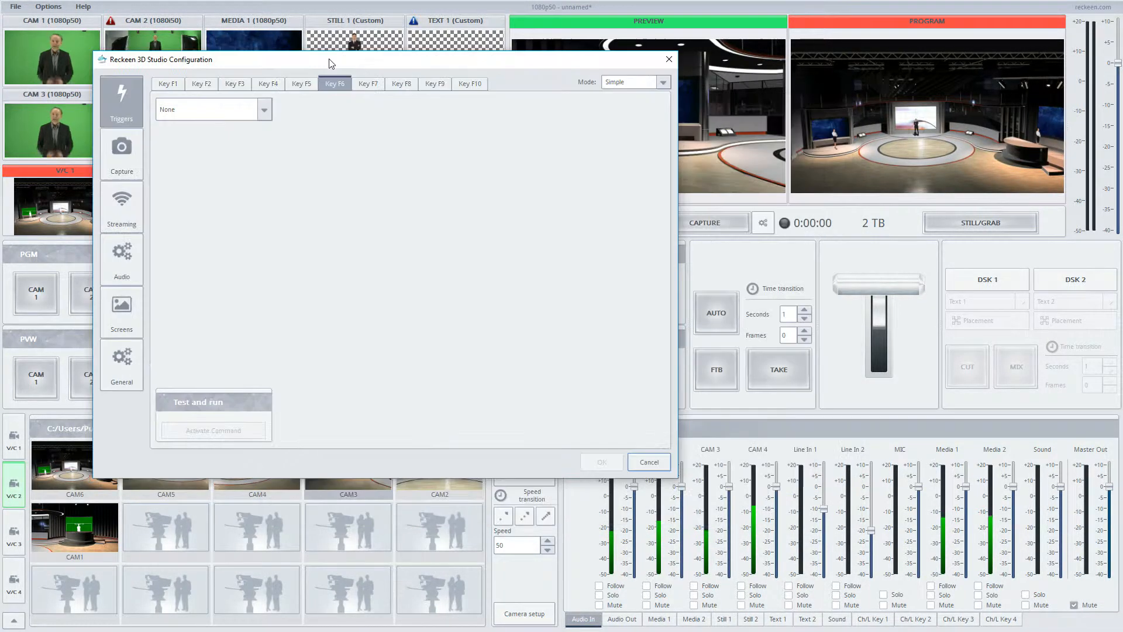
pyautogui.click(613, 89)
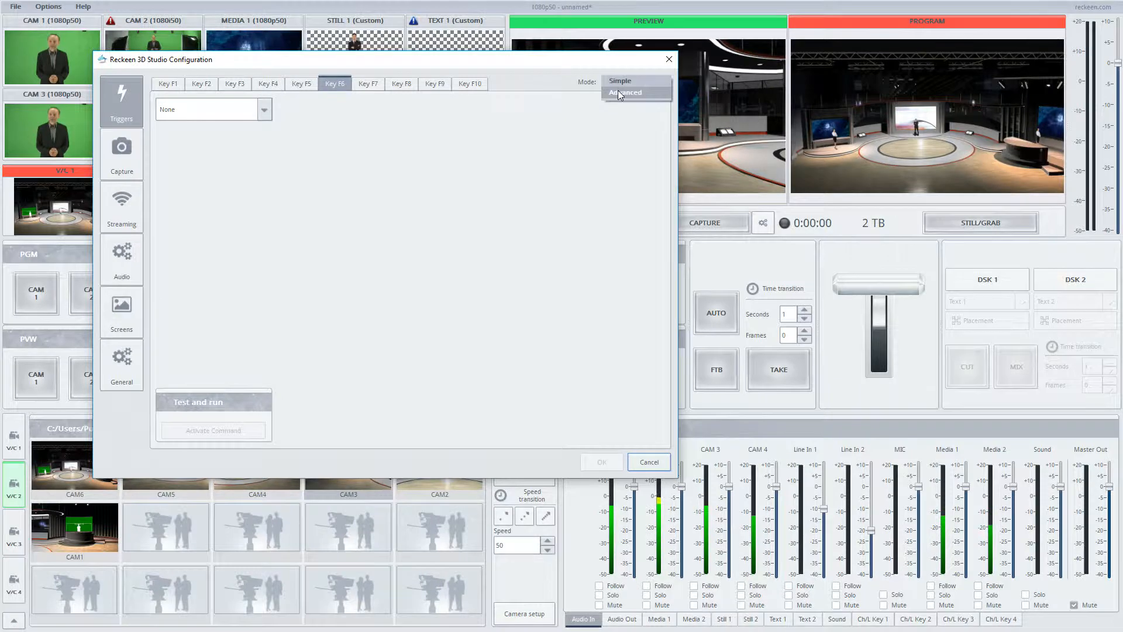
pyautogui.click(620, 98)
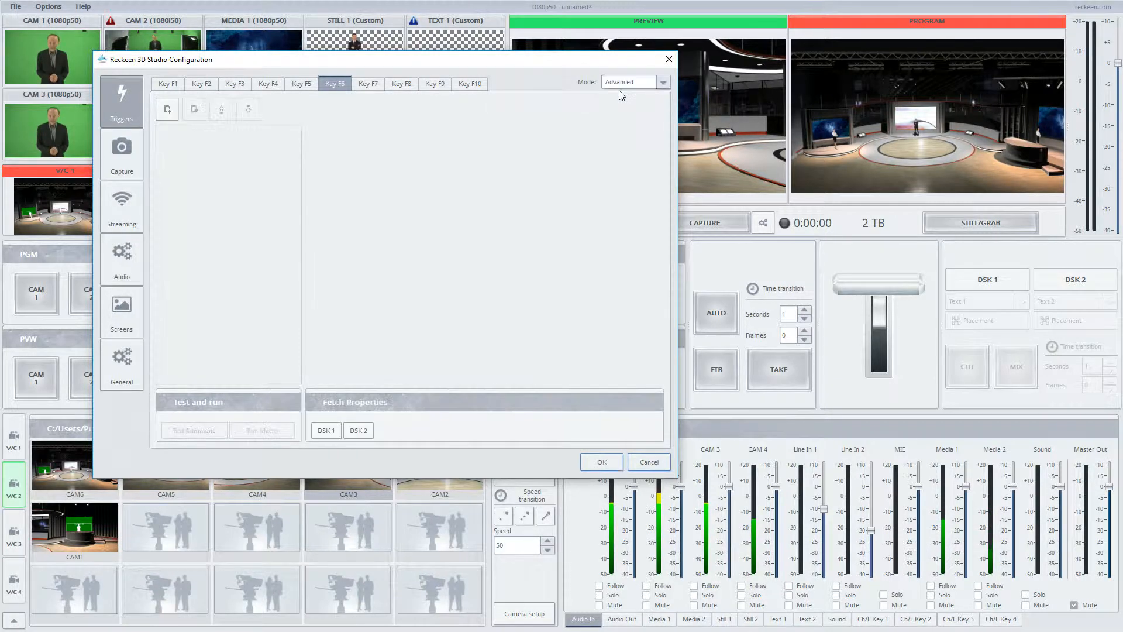
# Add an Audio Input: Mute command to Key F6 for Line In 1 with mute enabled.
pyautogui.click(167, 108)
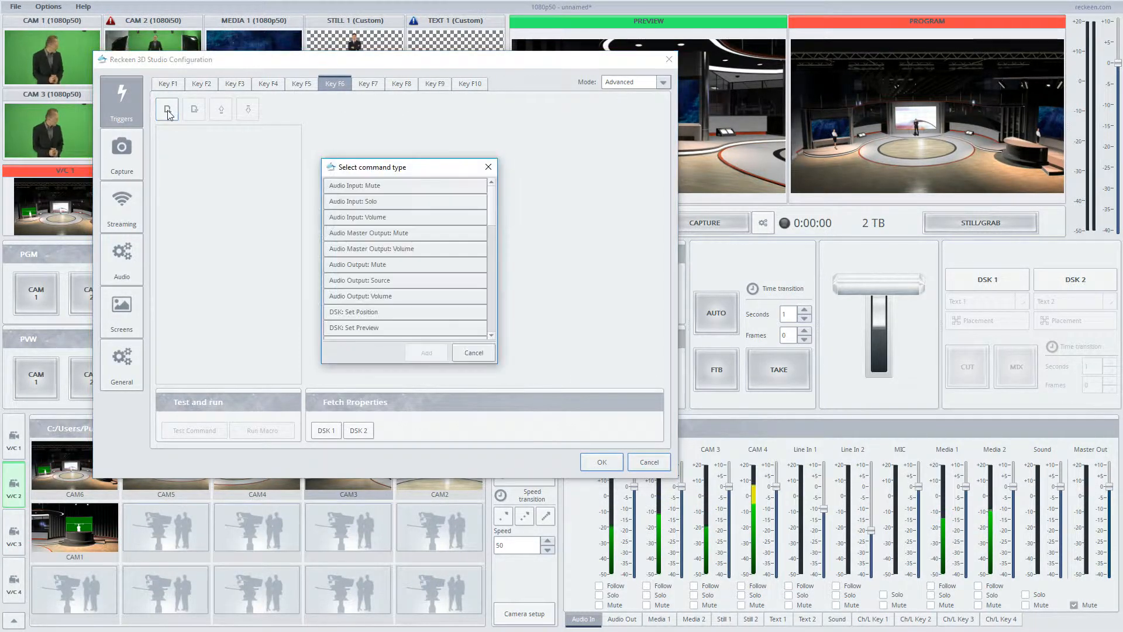
pyautogui.doubleClick(356, 185)
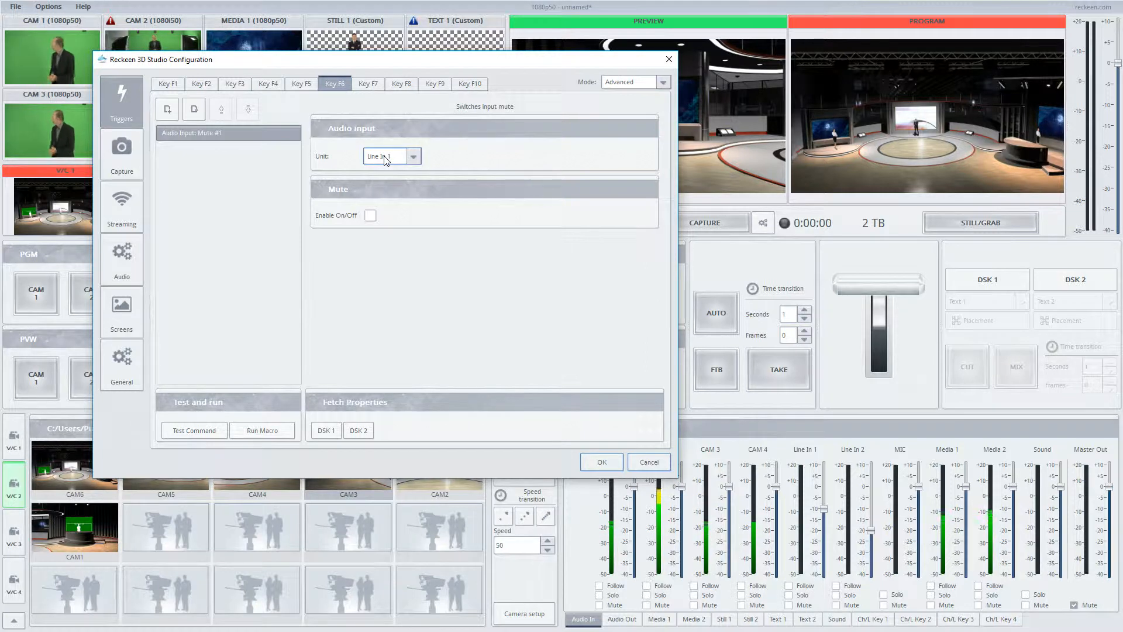
pyautogui.click(371, 216)
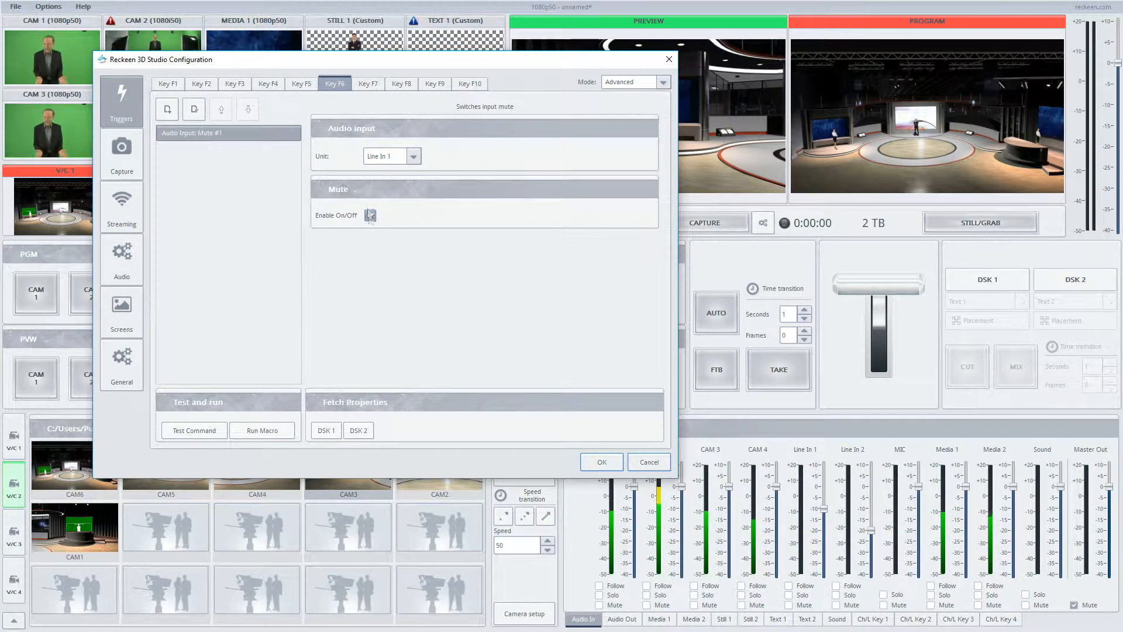
# Add an Audio Input: Solo command to Key F6 for Media 1 with solo enabled.
pyautogui.click(167, 113)
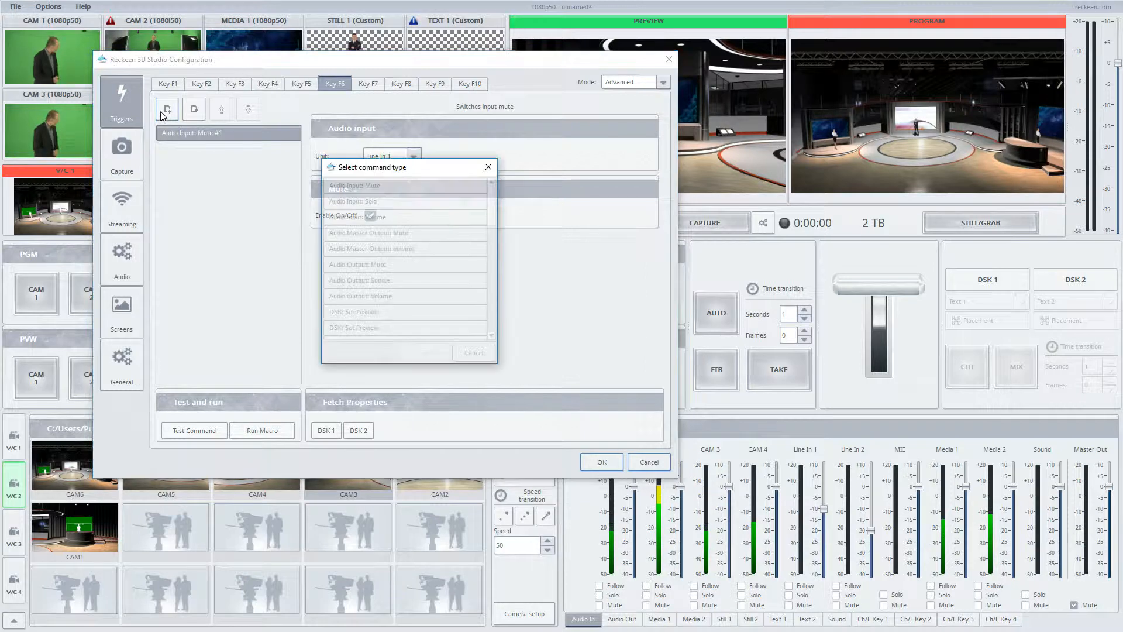
pyautogui.doubleClick(355, 202)
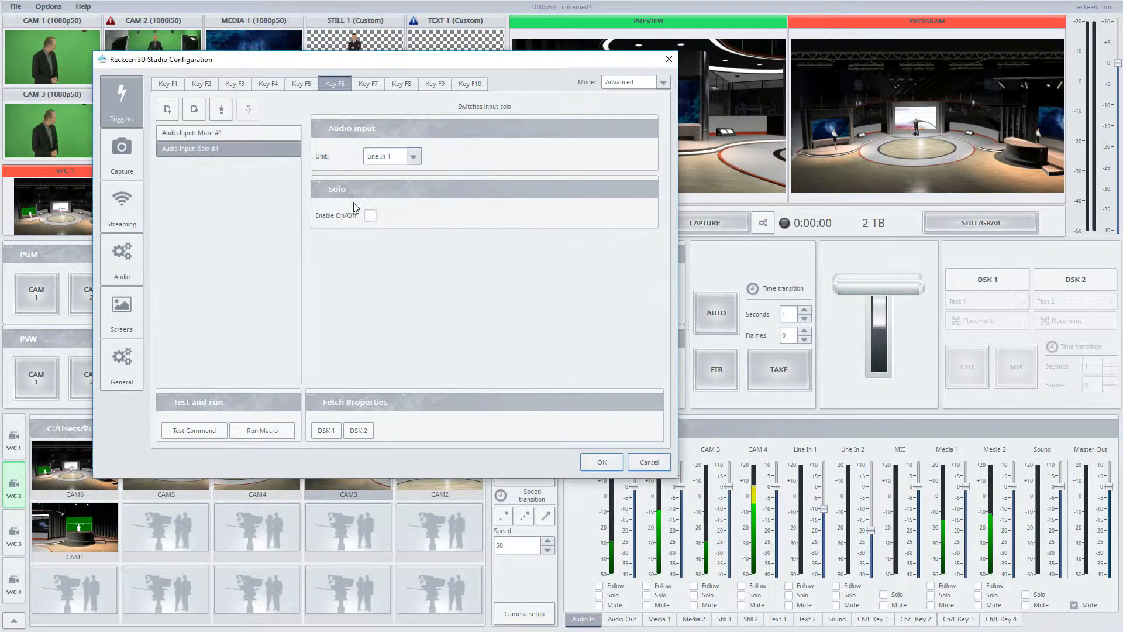
pyautogui.click(391, 156)
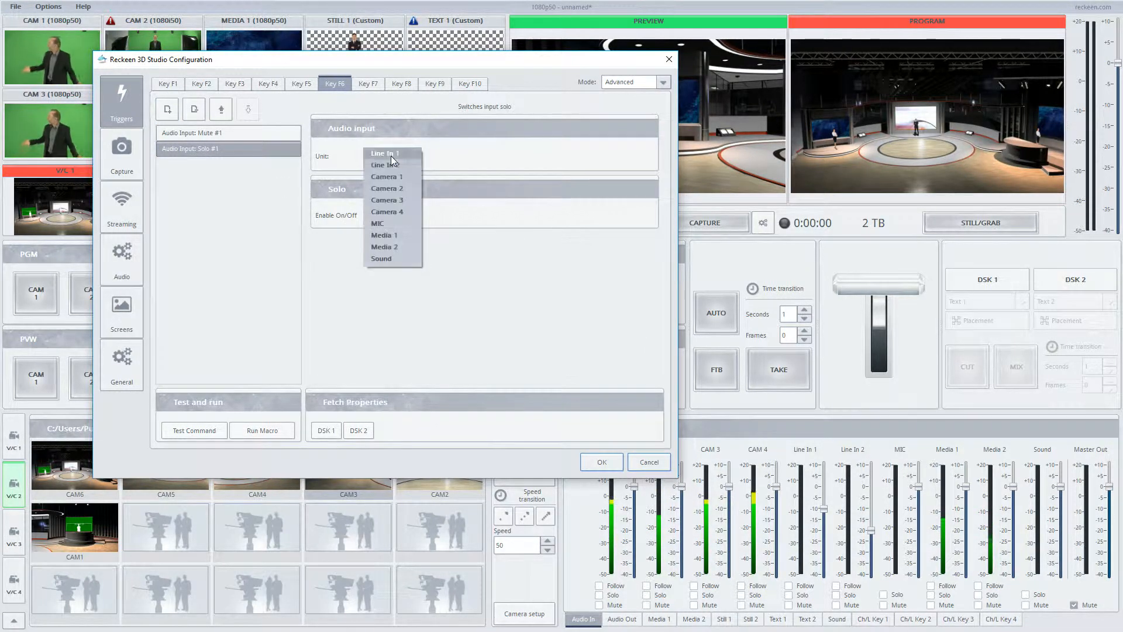
pyautogui.click(392, 236)
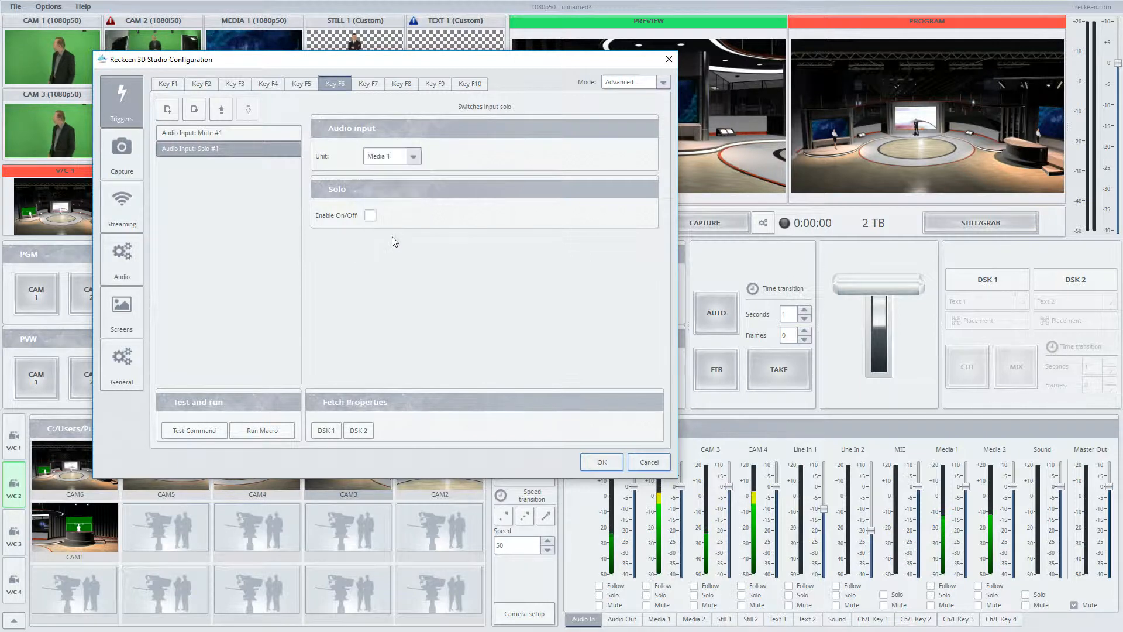
pyautogui.click(370, 216)
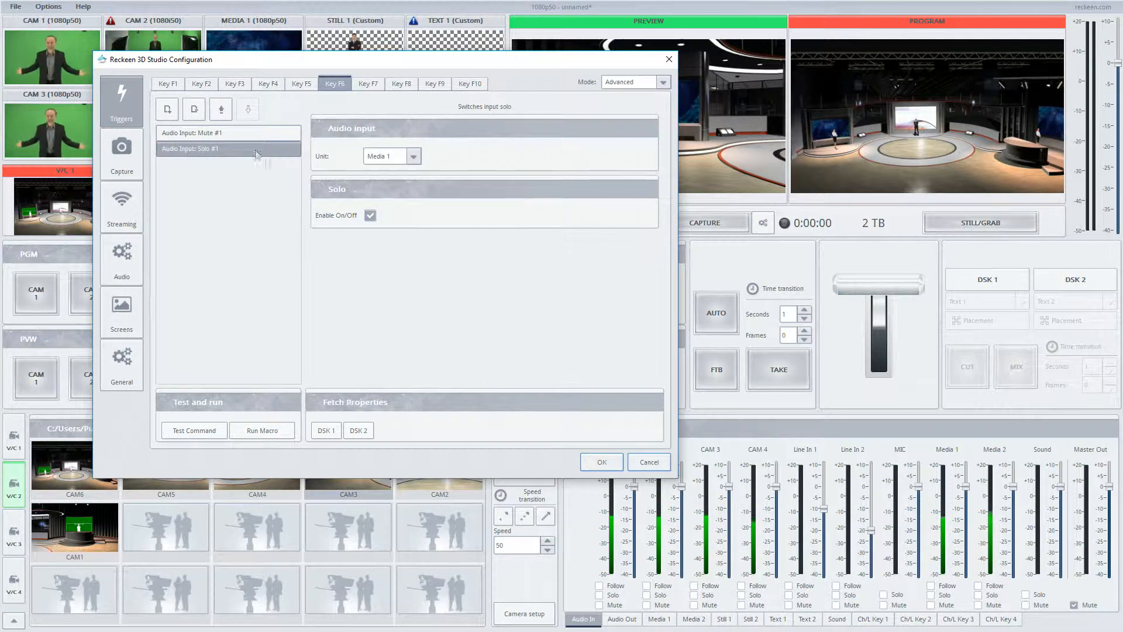
# Add an Audio Input: Volume command to Key F6 for Media 1 with a volume of about -5 dB.
pyautogui.click(168, 109)
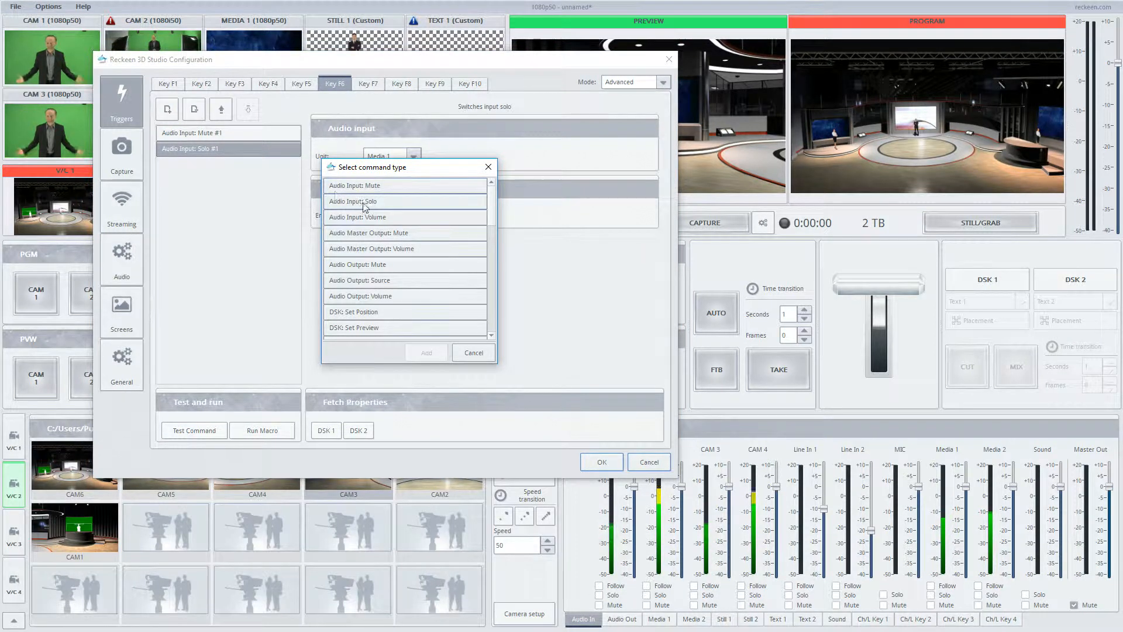
pyautogui.doubleClick(370, 217)
pyautogui.click(392, 155)
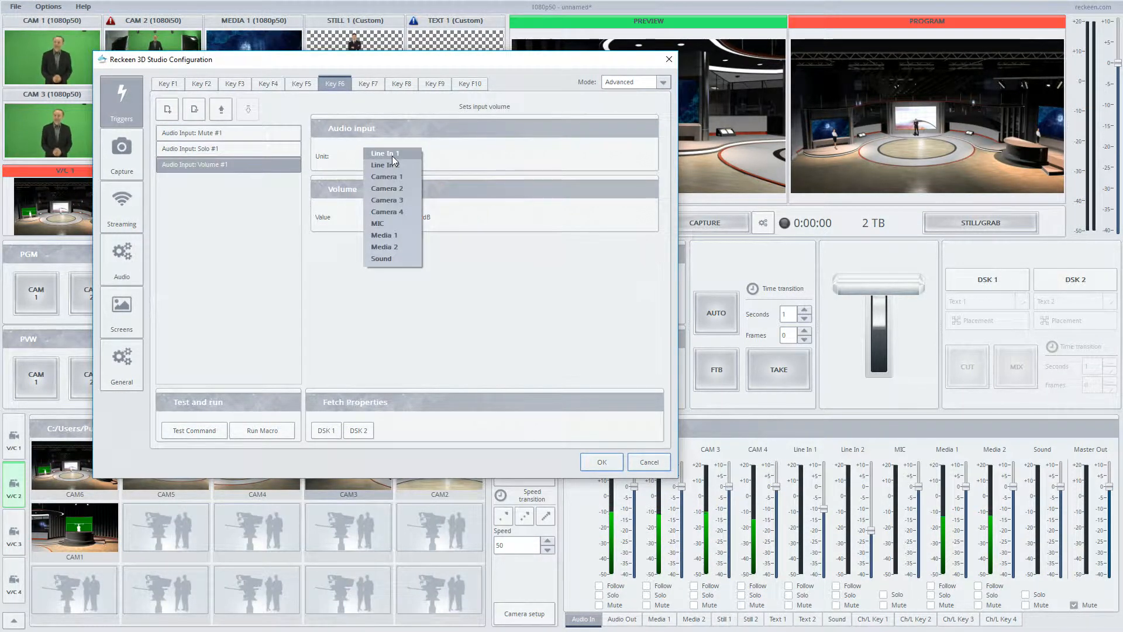
pyautogui.click(398, 235)
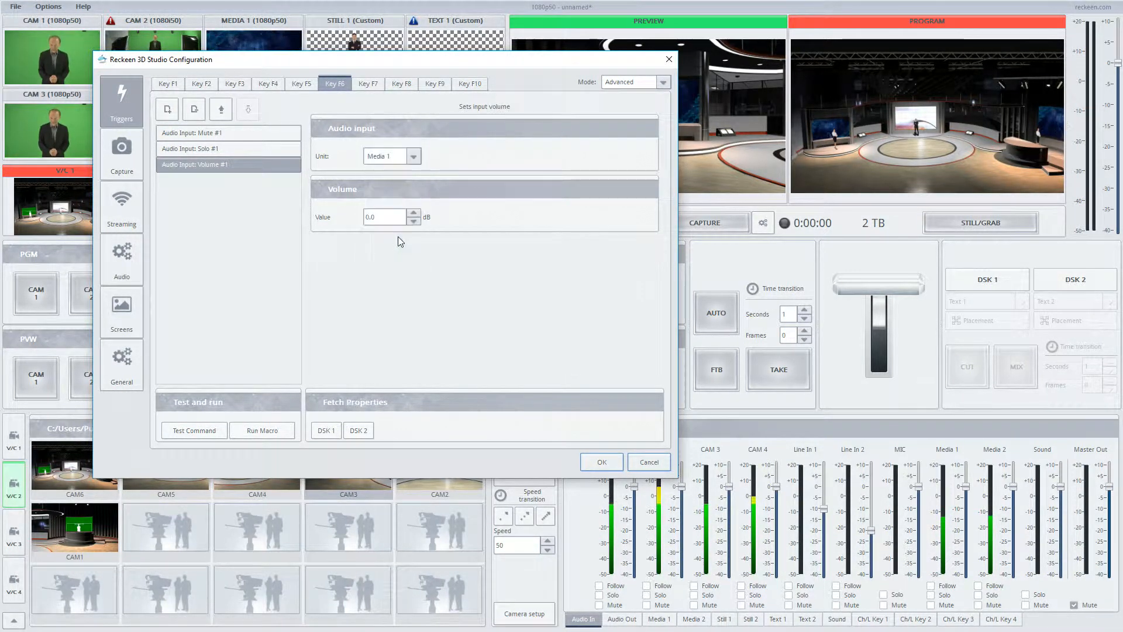
pyautogui.doubleClick(399, 218)
pyautogui.scroll(-1, 399, 217)
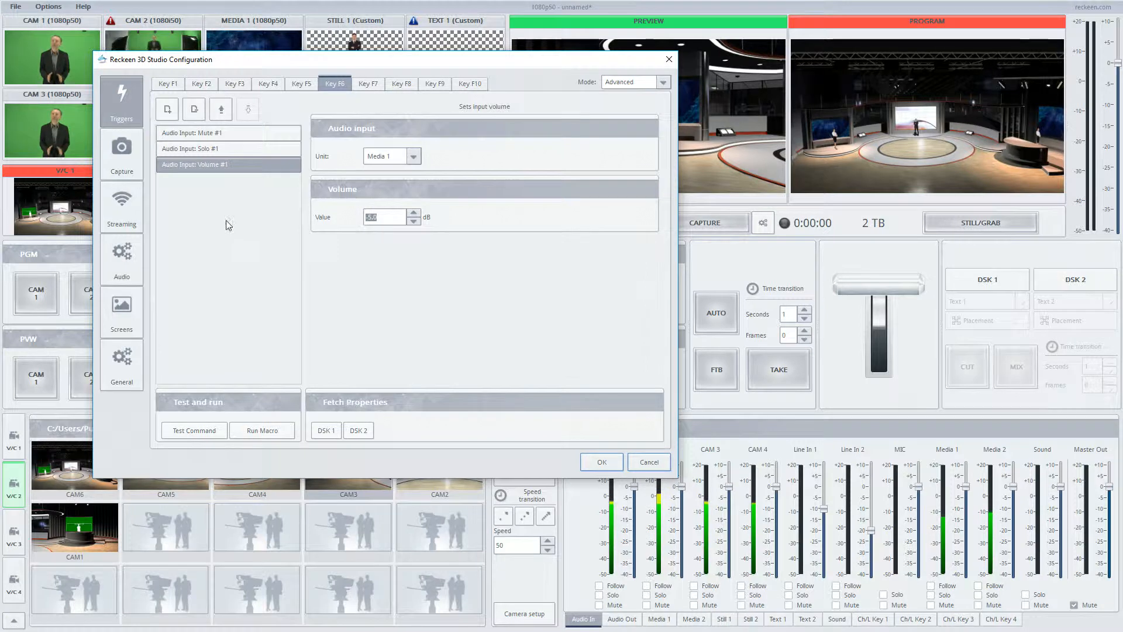
# Test only the Audio Input: Mute command of Key F6, and end the test.
pyautogui.click(203, 135)
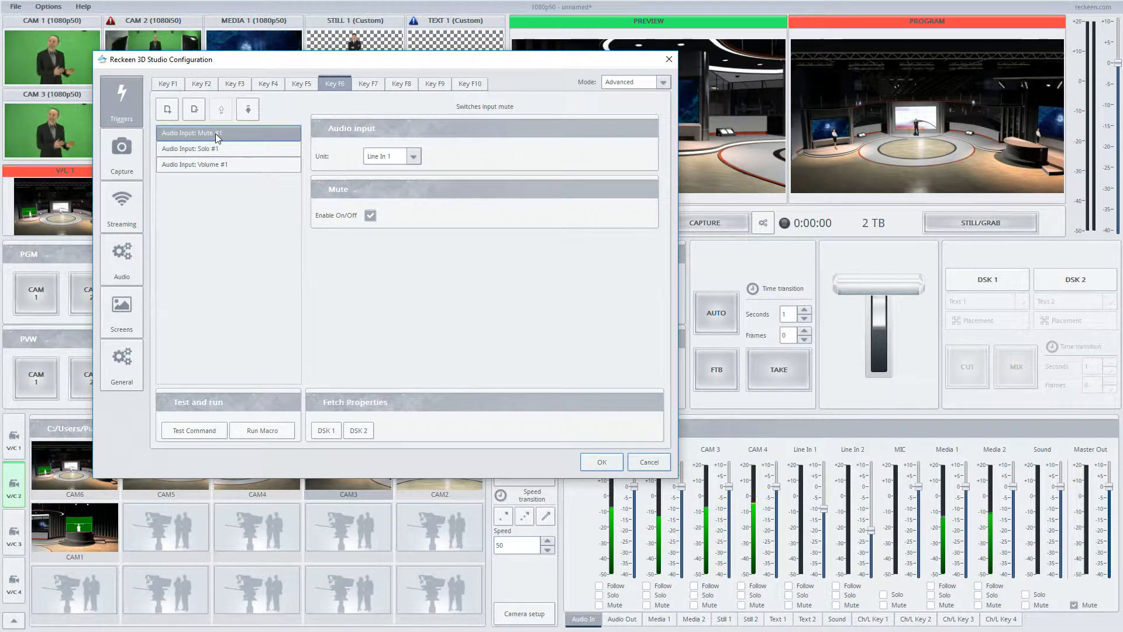
pyautogui.click(197, 430)
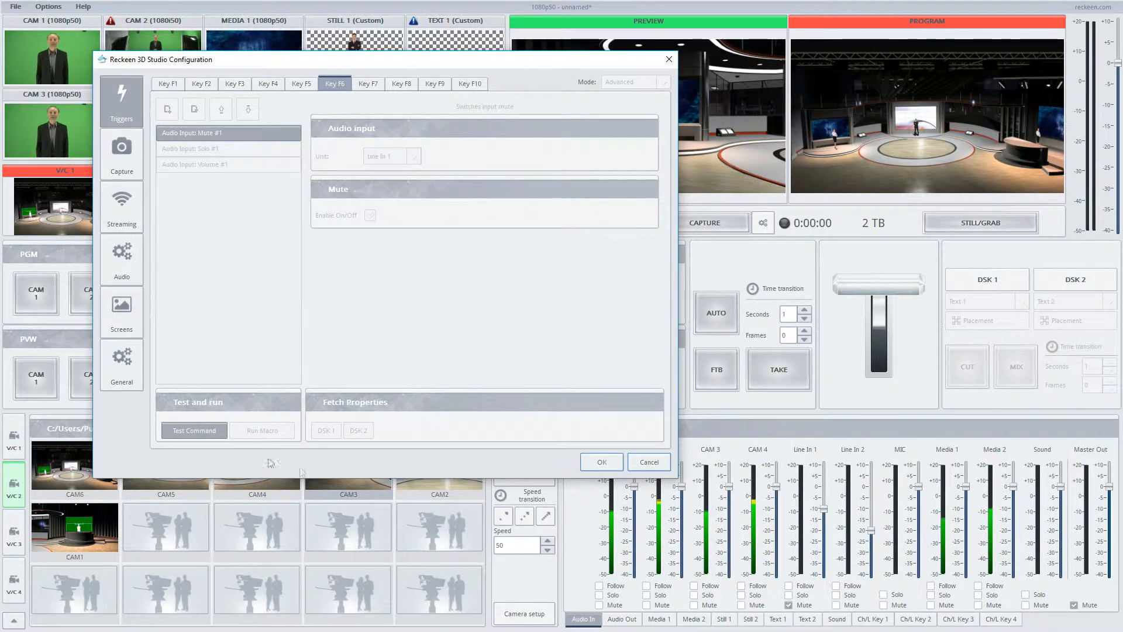
pyautogui.click(198, 431)
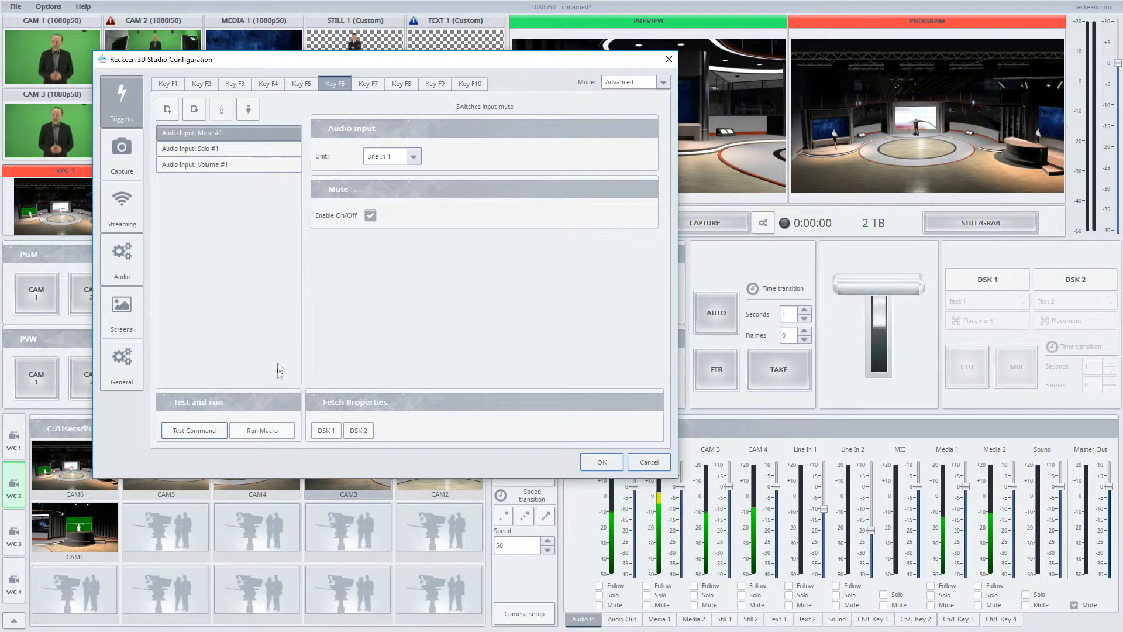
# Run the complete Key F6 macro and save the configuration.
pyautogui.click(269, 431)
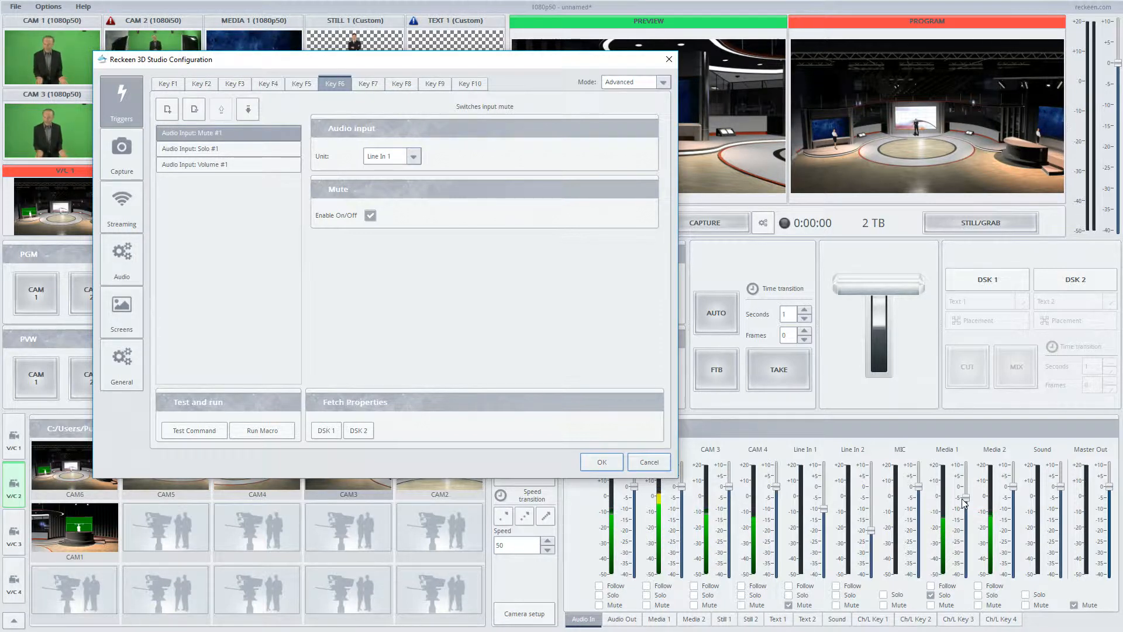
pyautogui.click(602, 462)
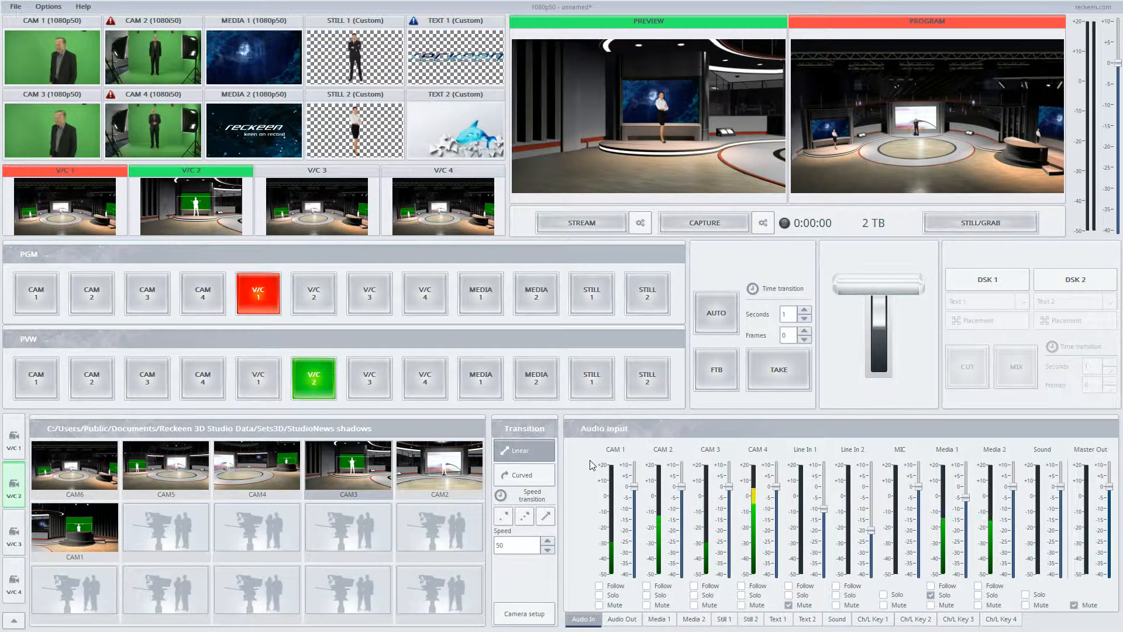